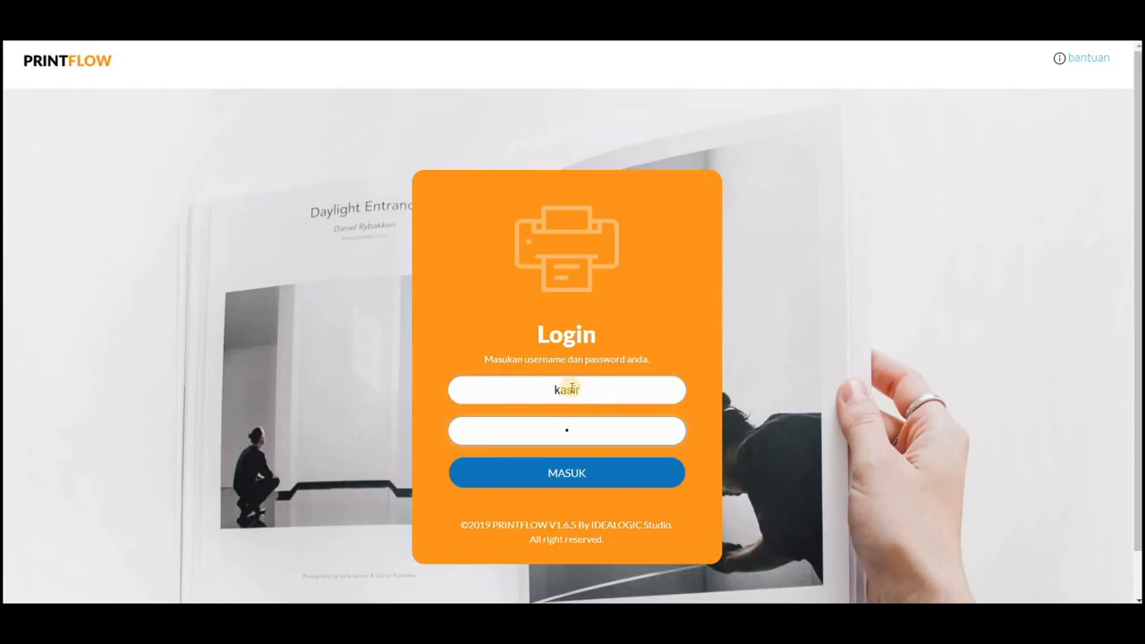
Step: Log in to the cashier module and look through the payment statuses in the list of notes
{"action": "key", "text": "Return"}
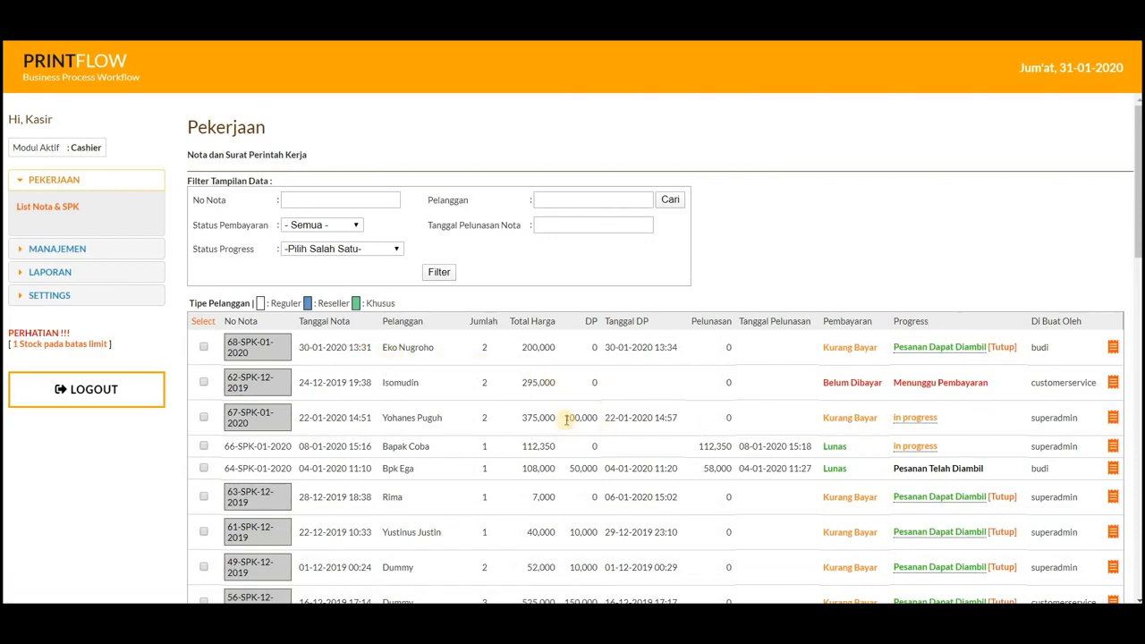
{"action": "scroll", "coordinate": [569, 417], "scroll_direction": "down", "scroll_amount": 1}
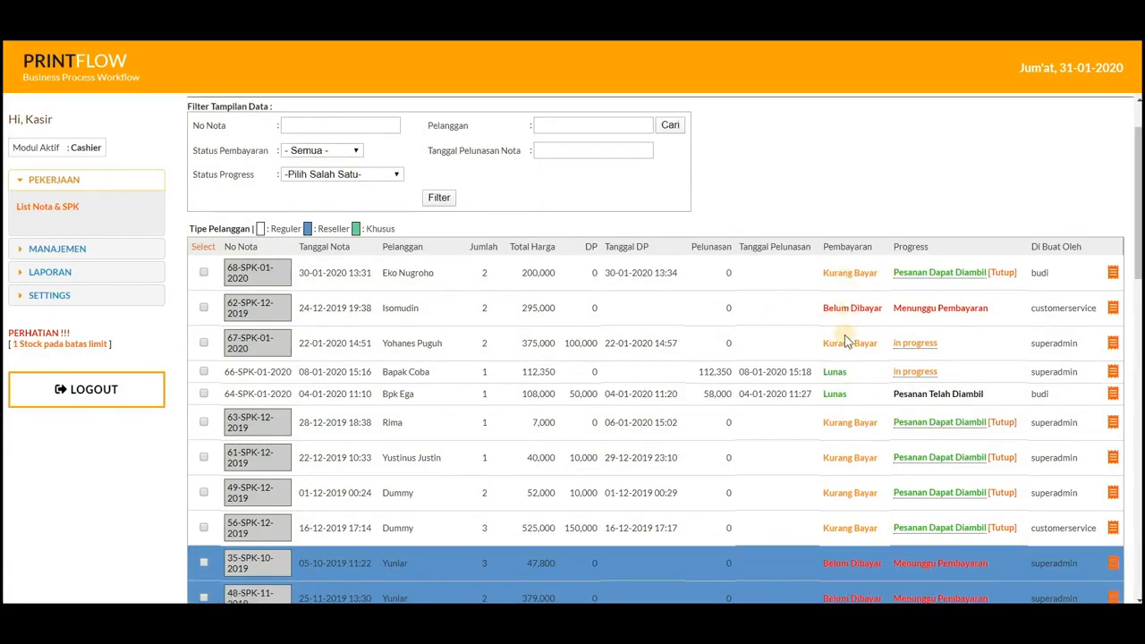
{"action": "scroll", "coordinate": [854, 442], "scroll_direction": "down", "scroll_amount": 2}
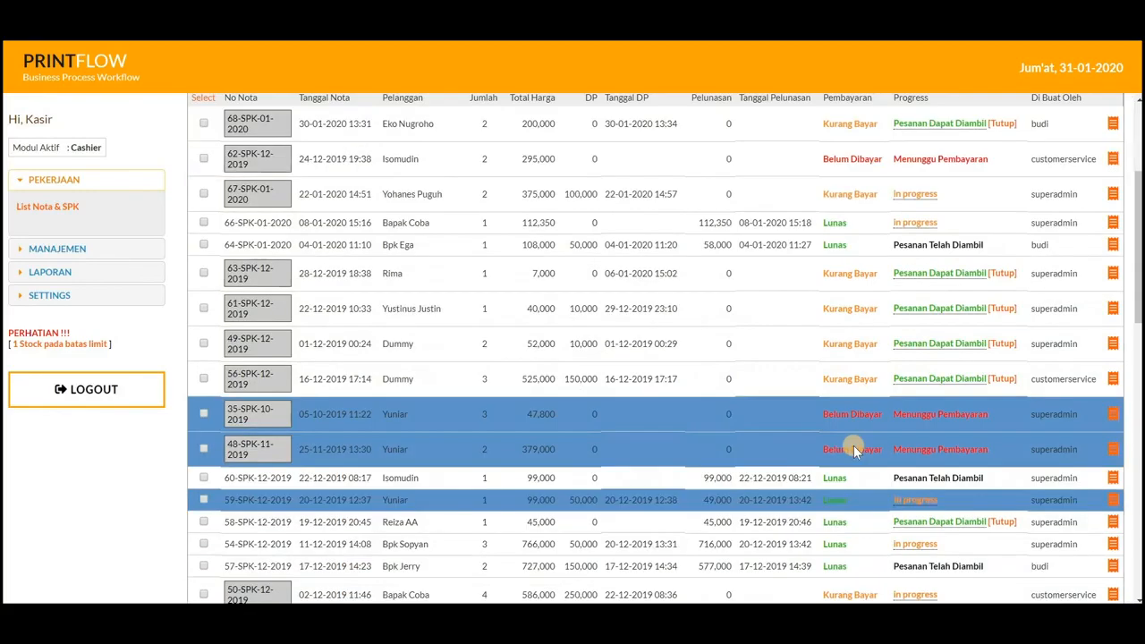
{"action": "scroll", "coordinate": [638, 447], "scroll_direction": "up", "scroll_amount": 2}
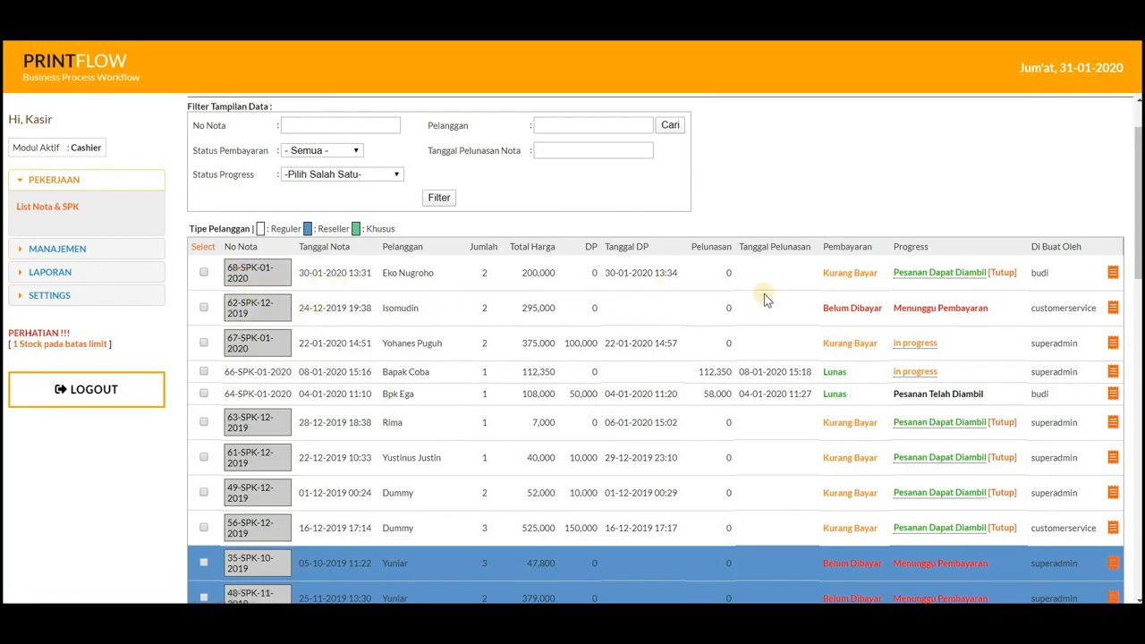
Step: Open the payment page of the unpaid note dated 24-12-2019 with a total of 295,000
{"action": "left_click_drag", "start_coordinate": [383, 307], "coordinate": [399, 308]}
{"action": "left_click_drag", "start_coordinate": [523, 308], "coordinate": [548, 307]}
{"action": "left_click_drag", "start_coordinate": [302, 308], "coordinate": [340, 310]}
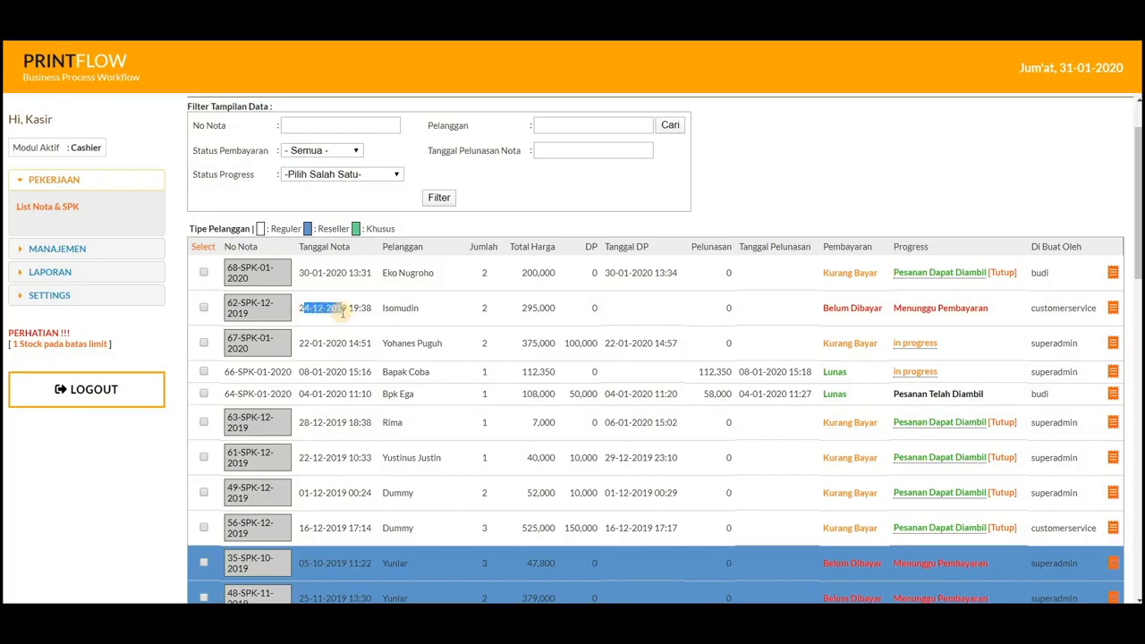
{"action": "left_click", "coordinate": [258, 313]}
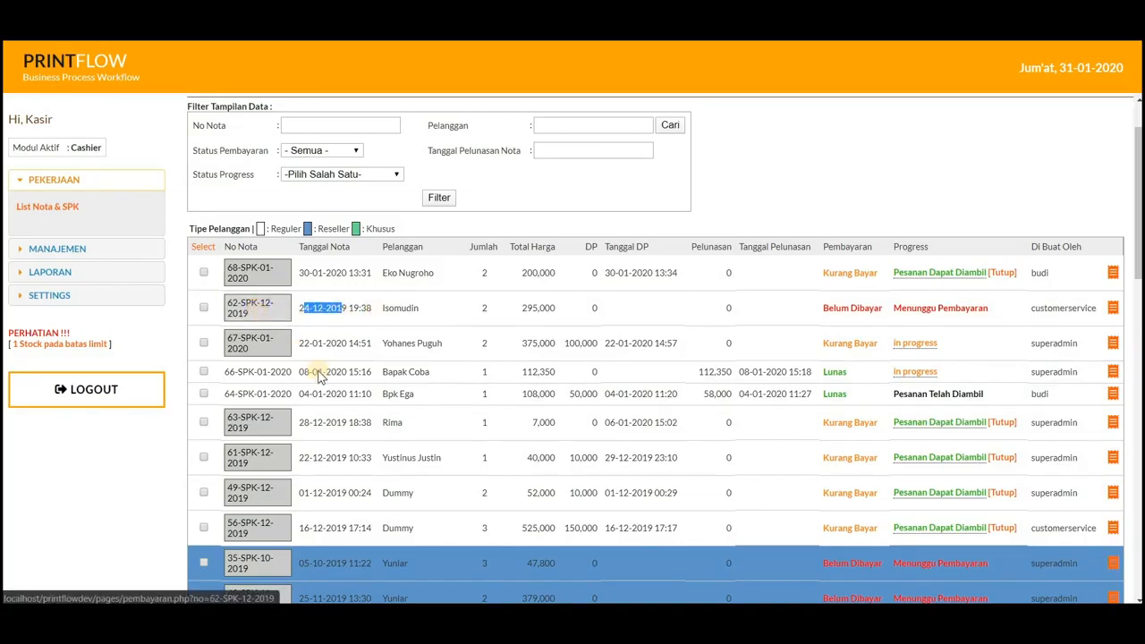
{"action": "left_click", "coordinate": [983, 424]}
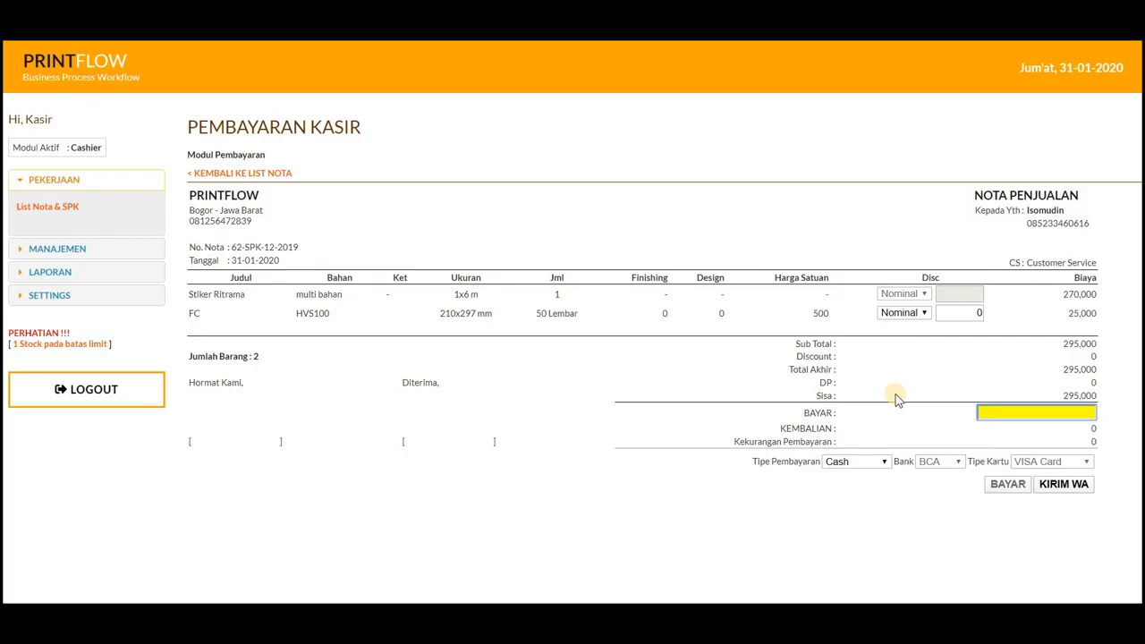
Step: Try a nominal discount of 5000 on the FC item and check the recalculated discount
{"action": "left_click", "coordinate": [911, 318]}
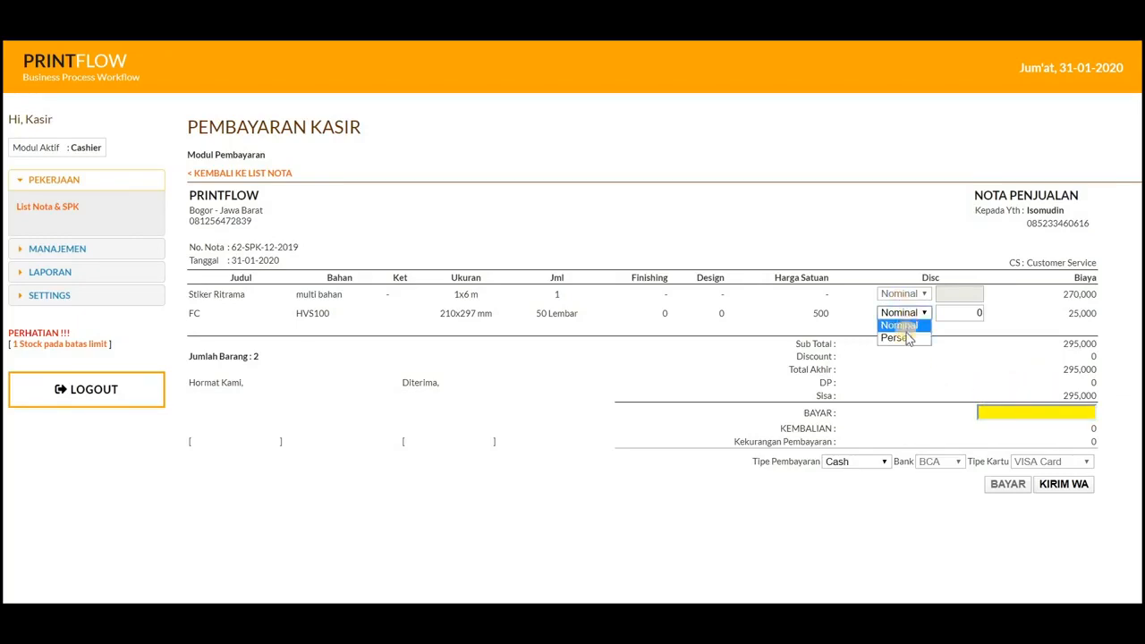
{"action": "left_click", "coordinate": [970, 313]}
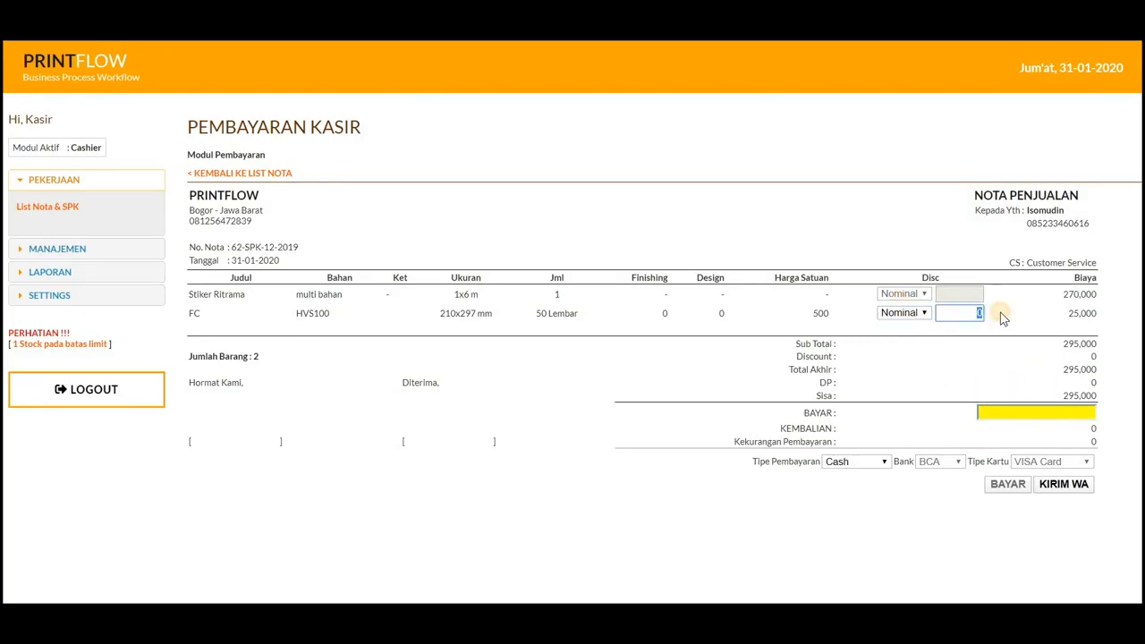
{"action": "left_click", "coordinate": [1002, 317]}
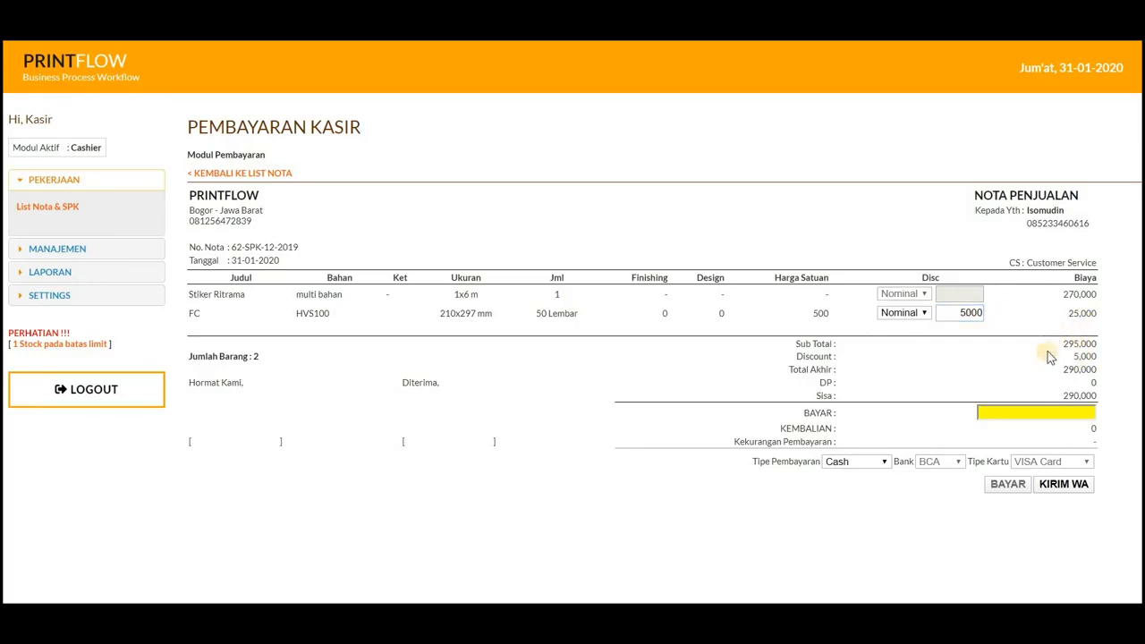
{"action": "left_click_drag", "start_coordinate": [1074, 358], "coordinate": [1092, 355]}
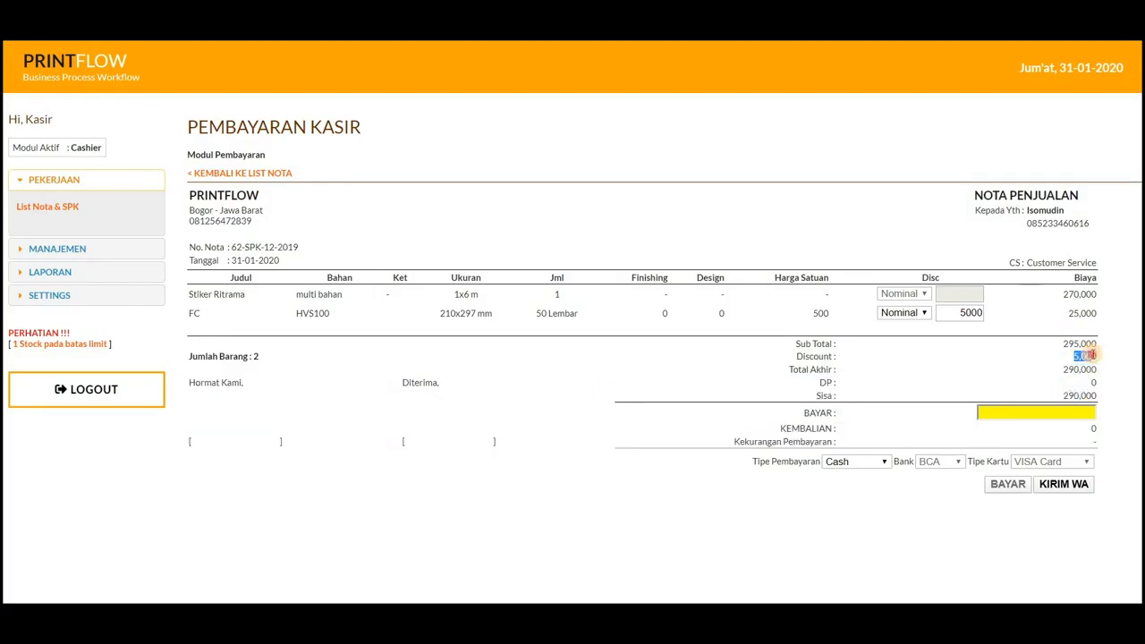
Step: Clear the nominal discount on the FC item and try a discount of 10 percent (Persen) instead
{"action": "double_click", "coordinate": [975, 314]}
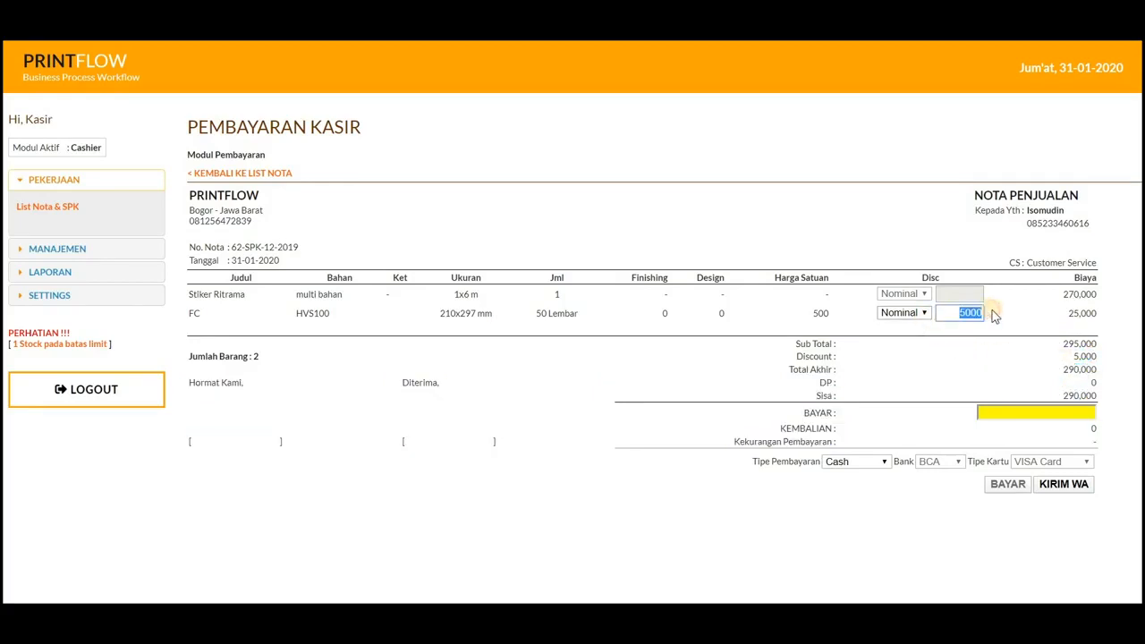
{"action": "left_click", "coordinate": [908, 313]}
{"action": "left_click", "coordinate": [897, 337]}
{"action": "left_click", "coordinate": [969, 314]}
{"action": "left_click", "coordinate": [1043, 309]}
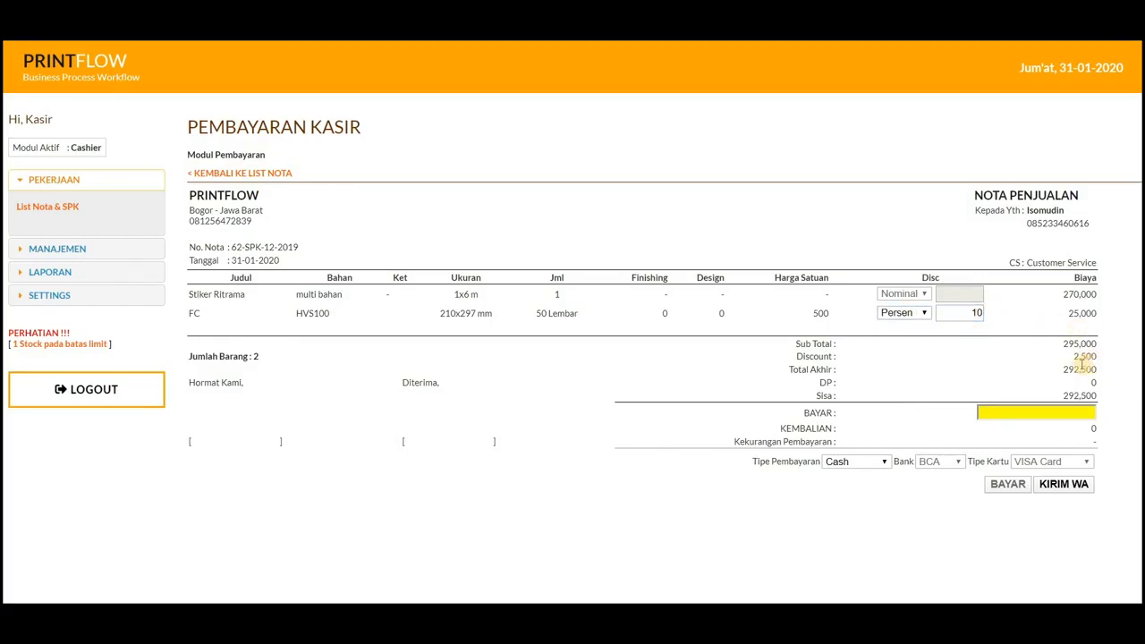
Step: Reset the FC item's discount to 0 with the type Nominal
{"action": "left_click_drag", "start_coordinate": [945, 321], "coordinate": [1015, 322]}
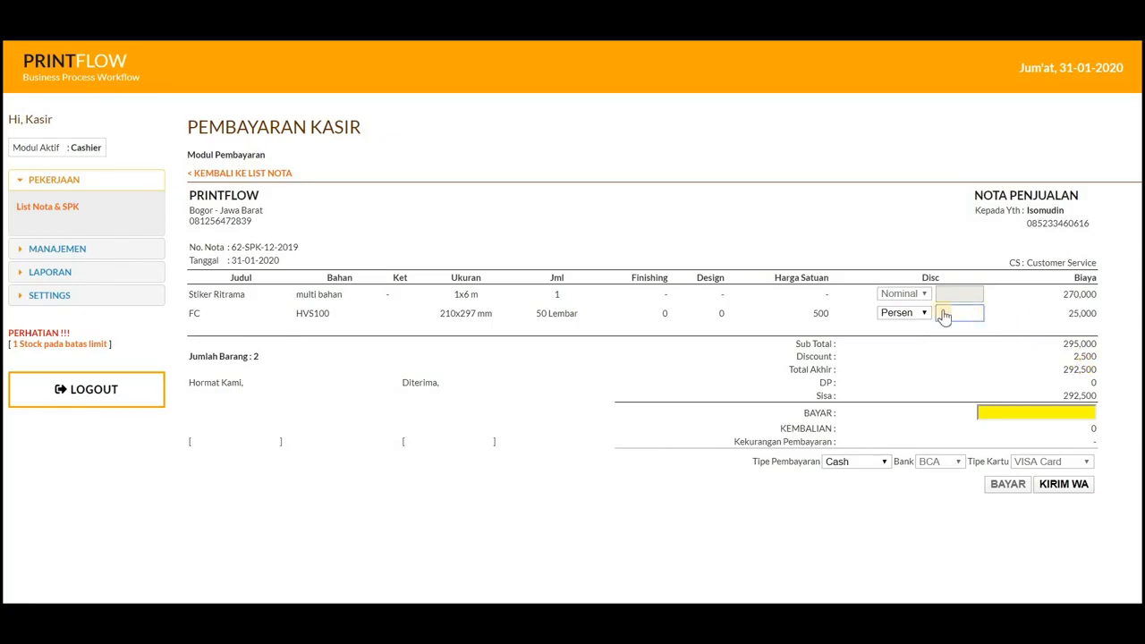
{"action": "left_click", "coordinate": [907, 313]}
{"action": "left_click", "coordinate": [899, 325]}
Step: Record a payment of 100000 by Transfer through bank BCA and submit it
{"action": "left_click", "coordinate": [1080, 415]}
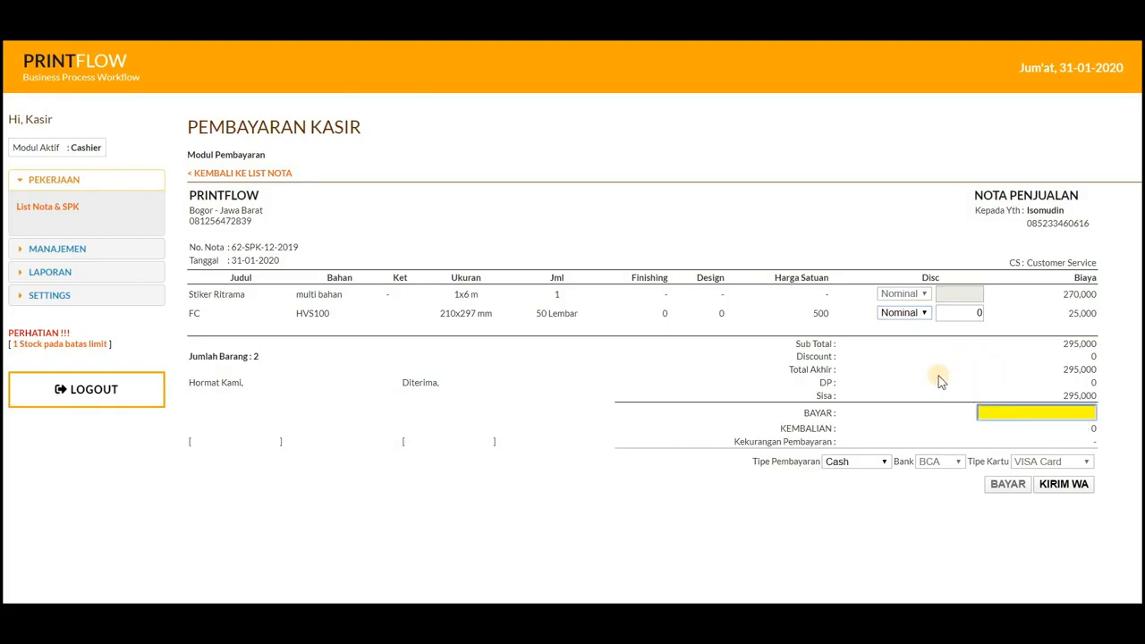
{"action": "type", "text": "100000"}
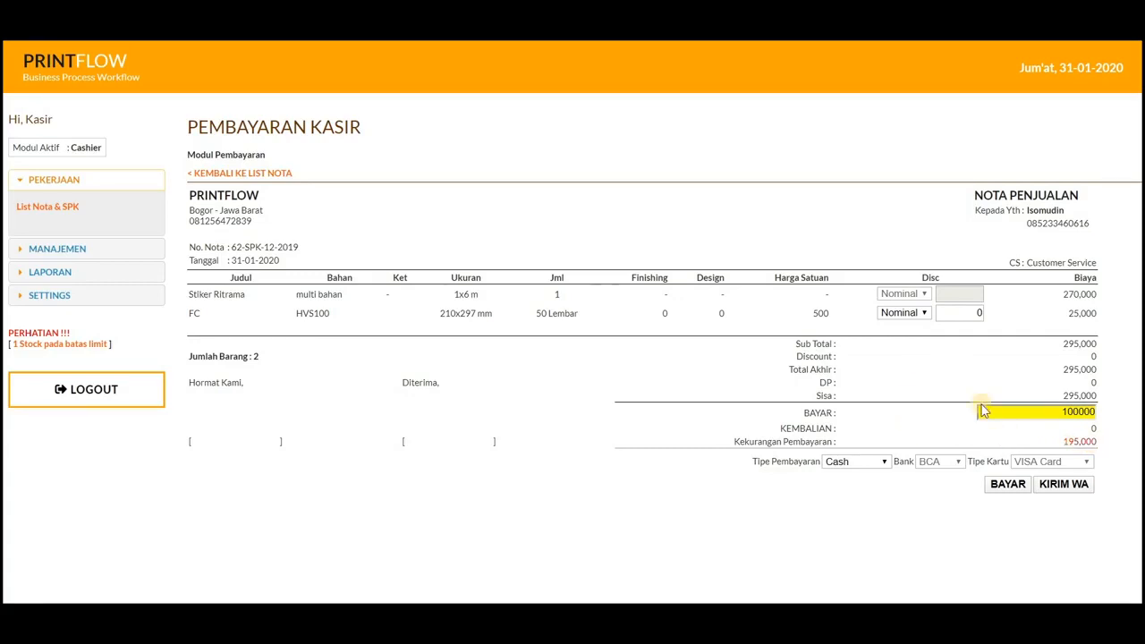
{"action": "left_click", "coordinate": [876, 465]}
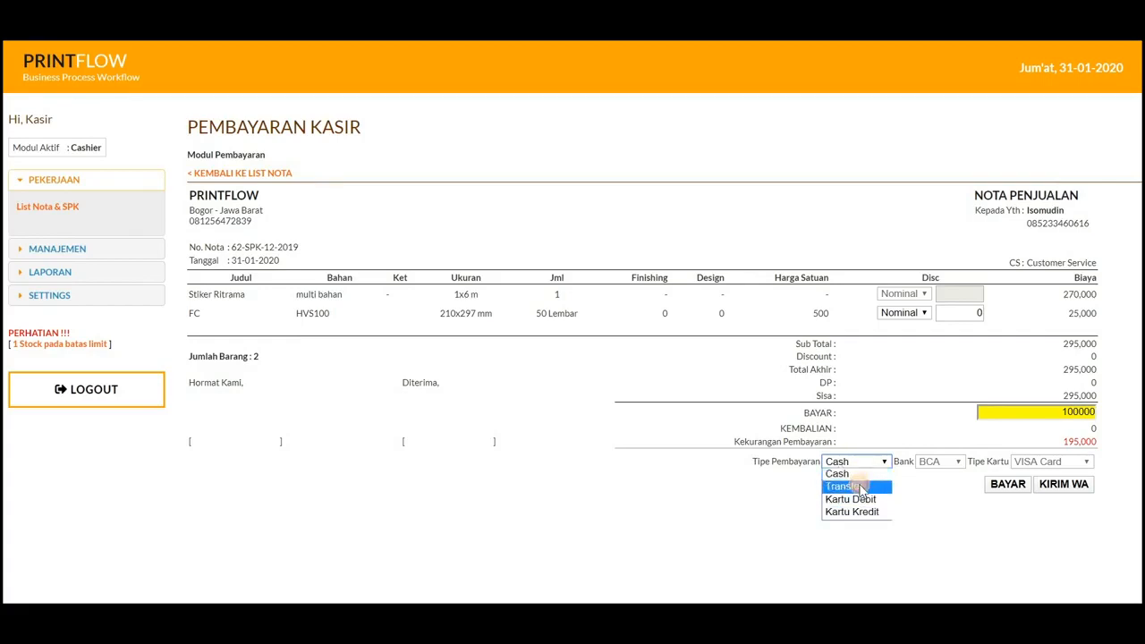
{"action": "left_click", "coordinate": [862, 487]}
{"action": "left_click", "coordinate": [937, 462]}
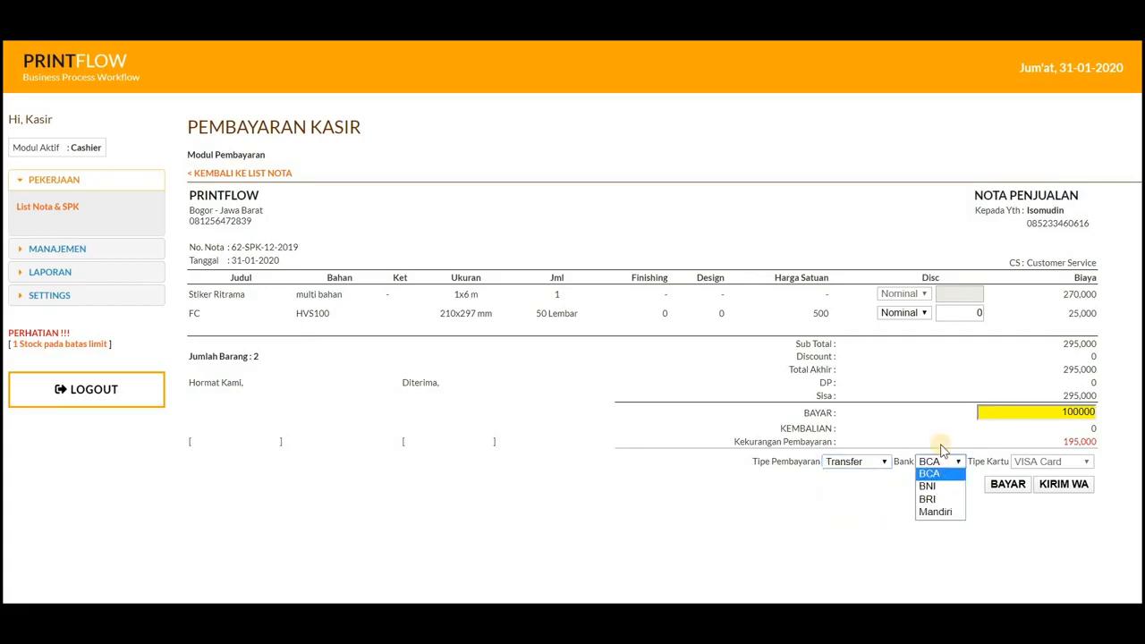
{"action": "left_click", "coordinate": [942, 444]}
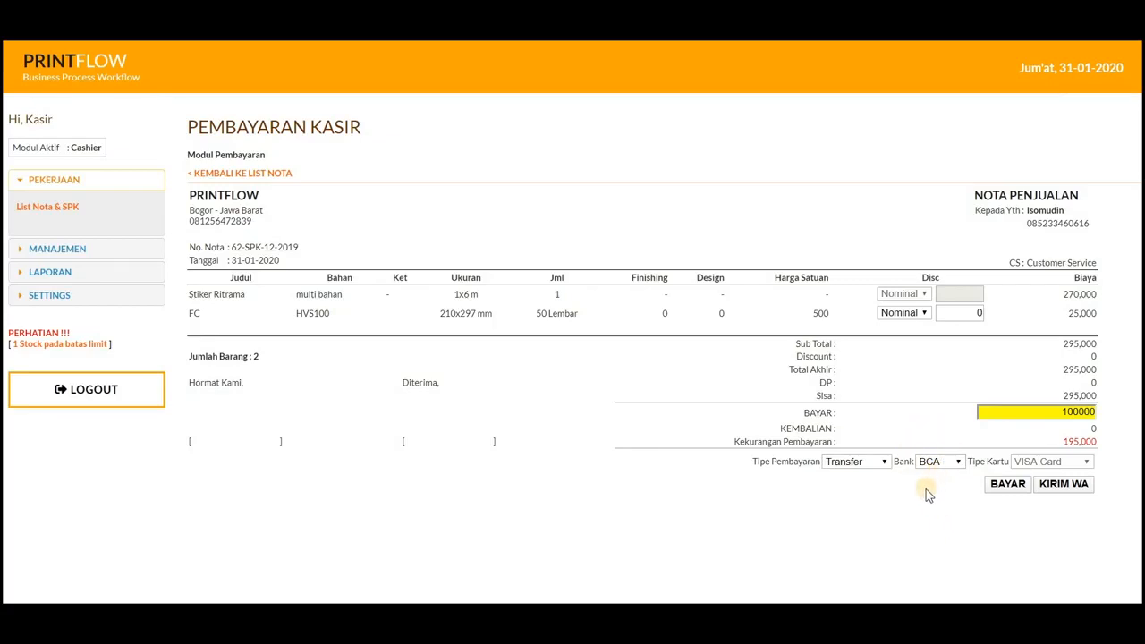
{"action": "left_click", "coordinate": [1007, 485]}
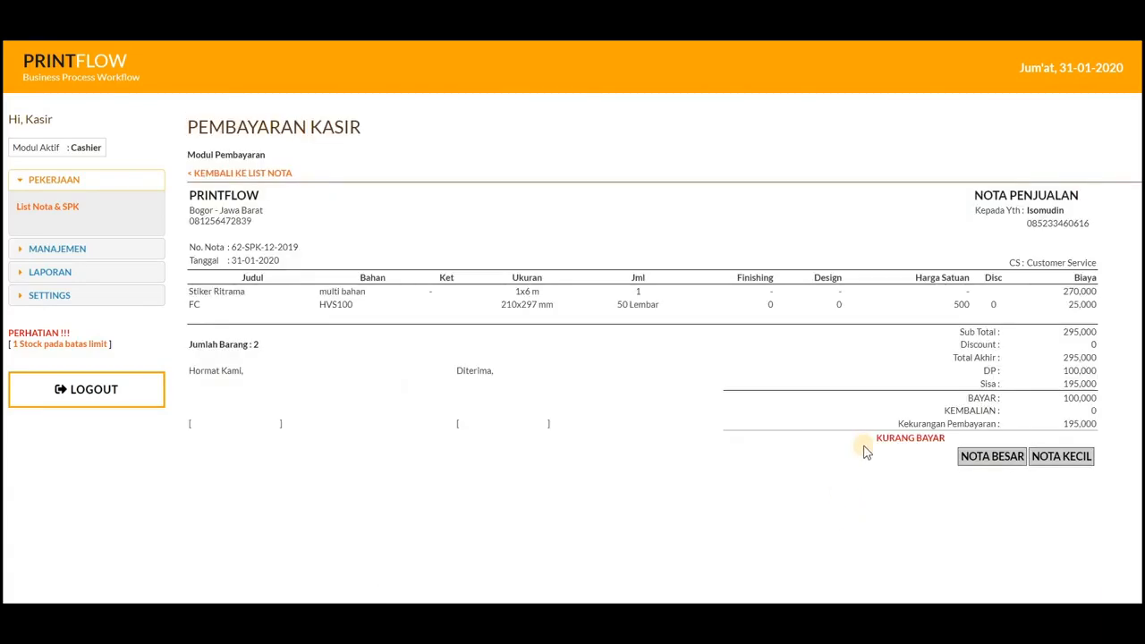
Step: View the large note's print preview in a maximized window and cancel printing
{"action": "left_click", "coordinate": [995, 461]}
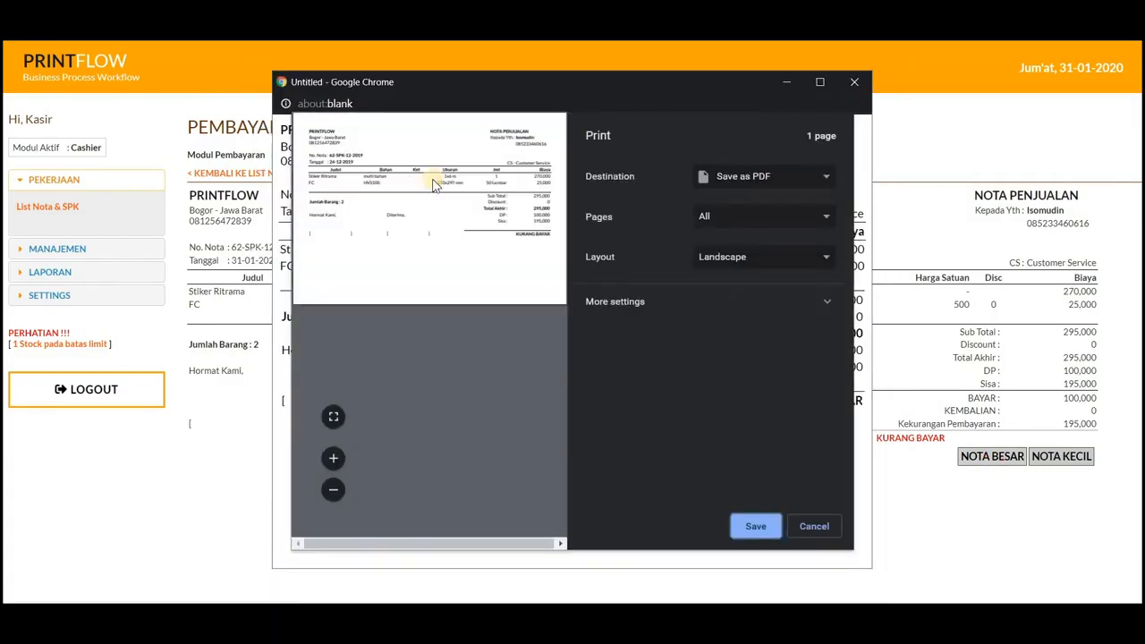
{"action": "left_click", "coordinate": [819, 87]}
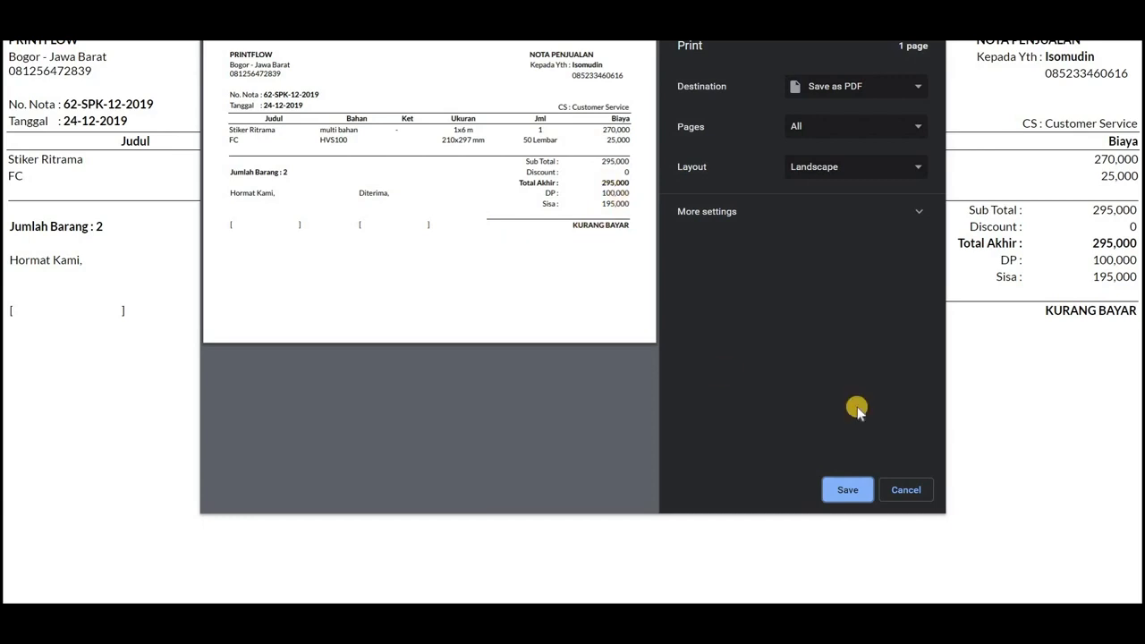
{"action": "left_click", "coordinate": [901, 489]}
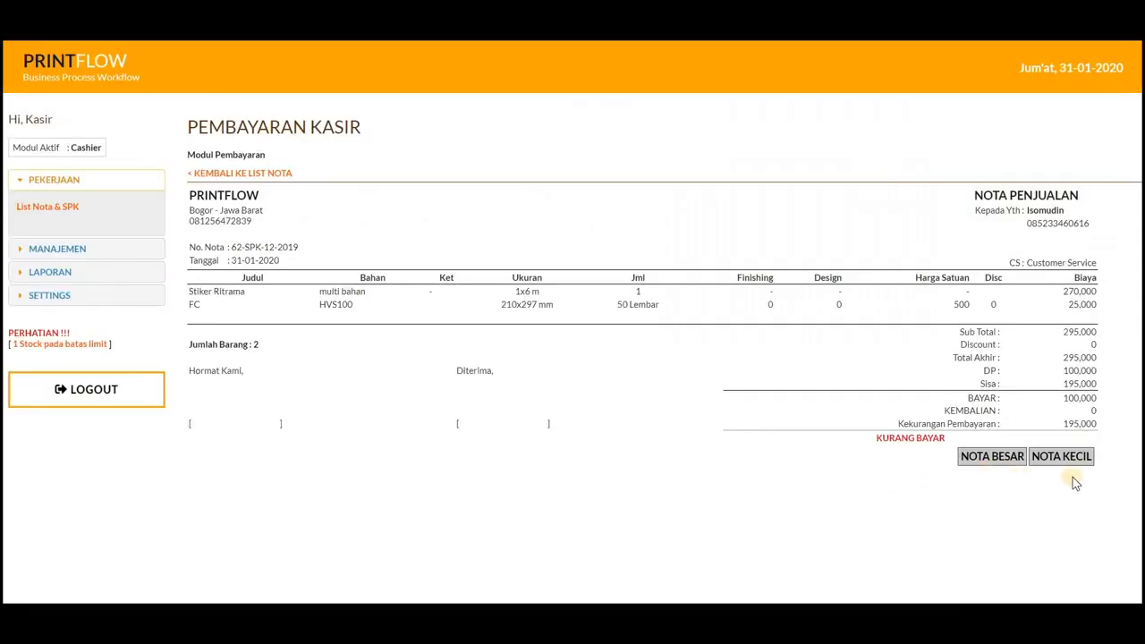
Step: View the small note's print preview in Portrait layout and cancel printing
{"action": "left_click", "coordinate": [1080, 458]}
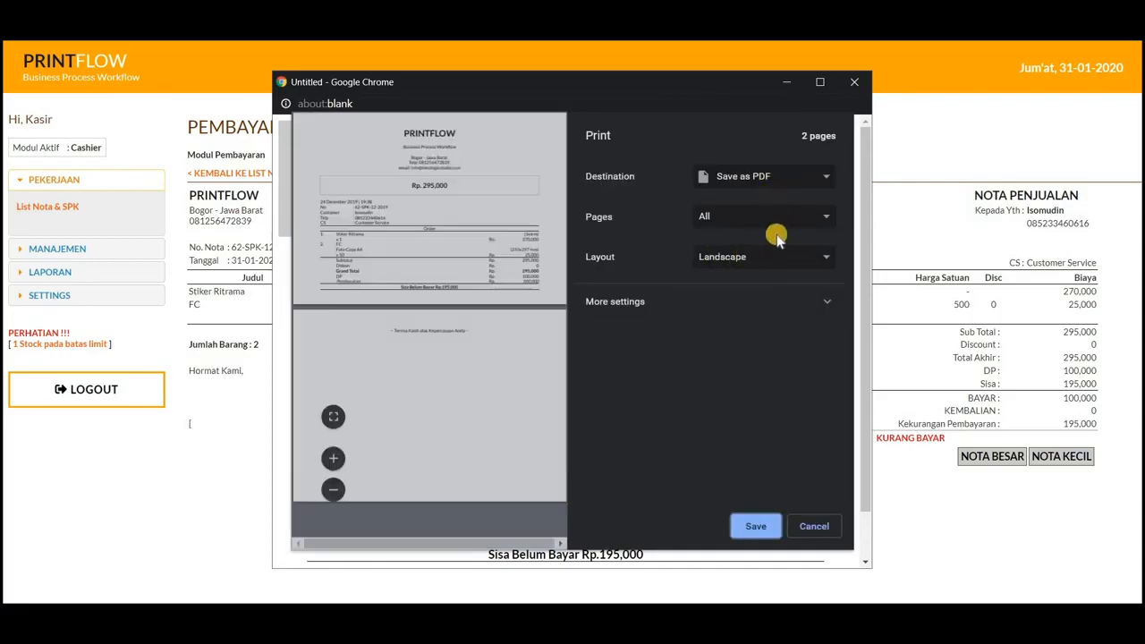
{"action": "left_click", "coordinate": [774, 256]}
{"action": "left_click", "coordinate": [763, 273]}
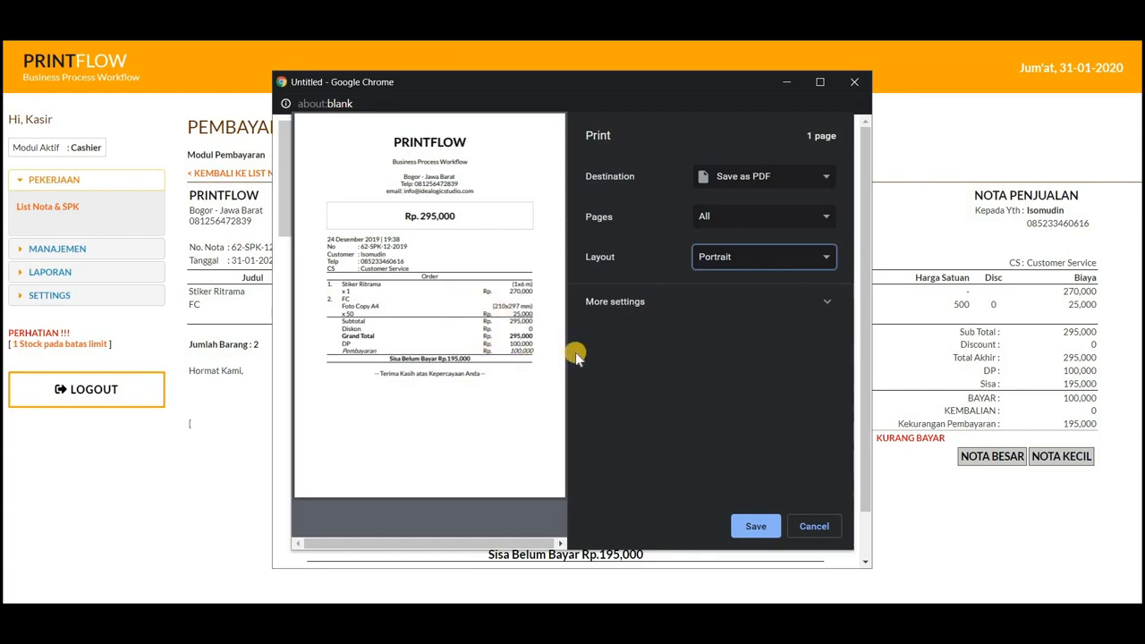
{"action": "left_click", "coordinate": [801, 529]}
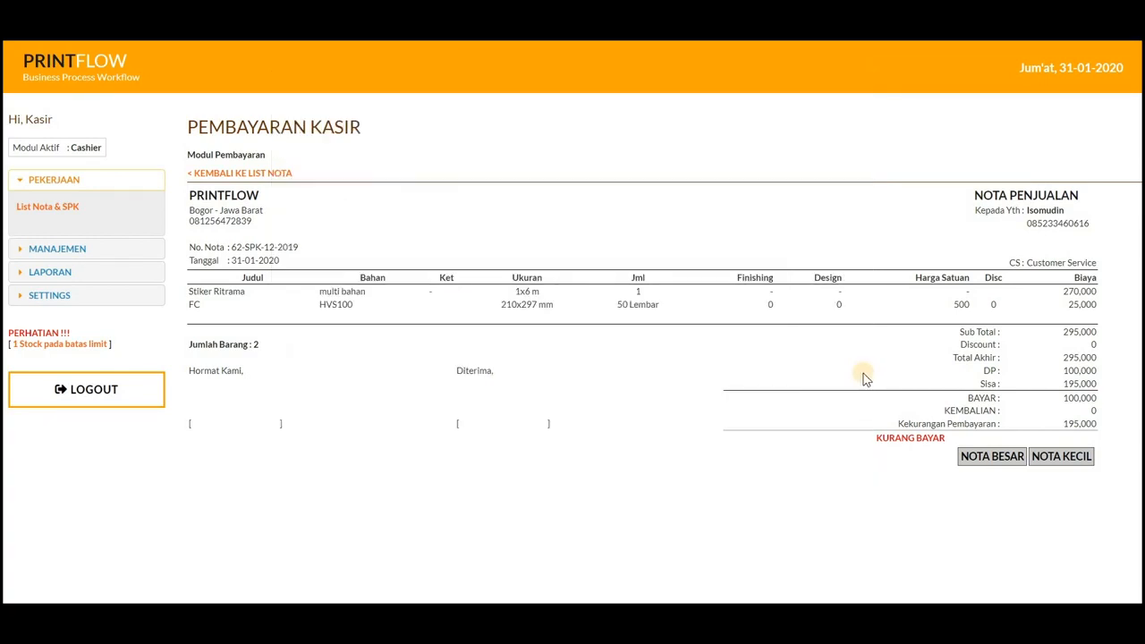
Step: Return to the note list and check the payment status of the note dated 24-12-2019
{"action": "left_click", "coordinate": [213, 175]}
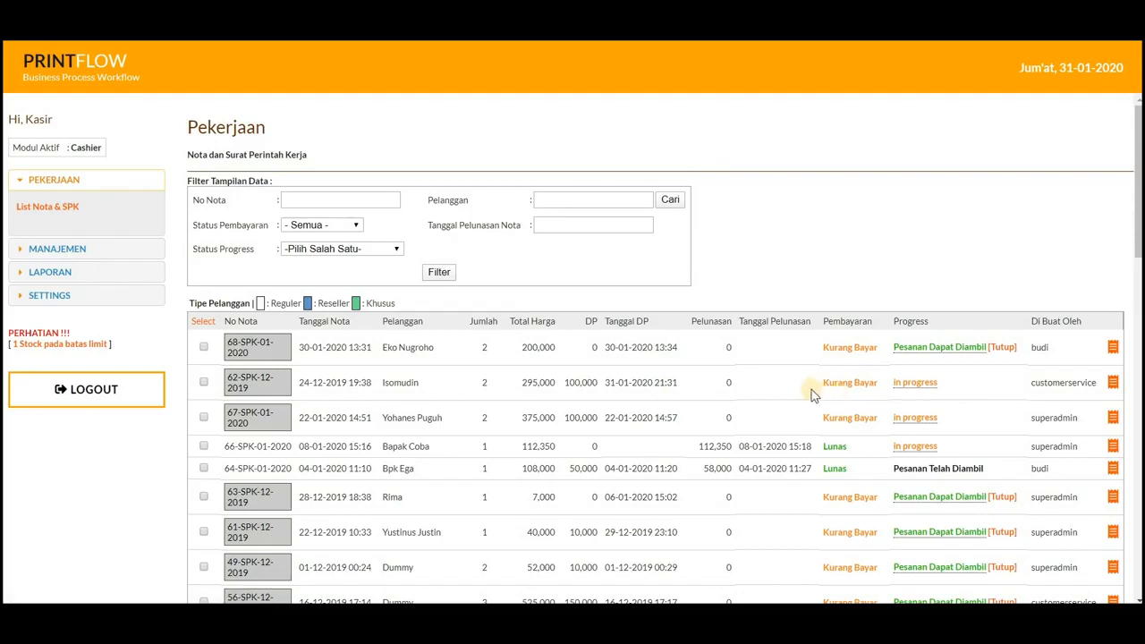
{"action": "left_click_drag", "start_coordinate": [876, 385], "coordinate": [800, 401]}
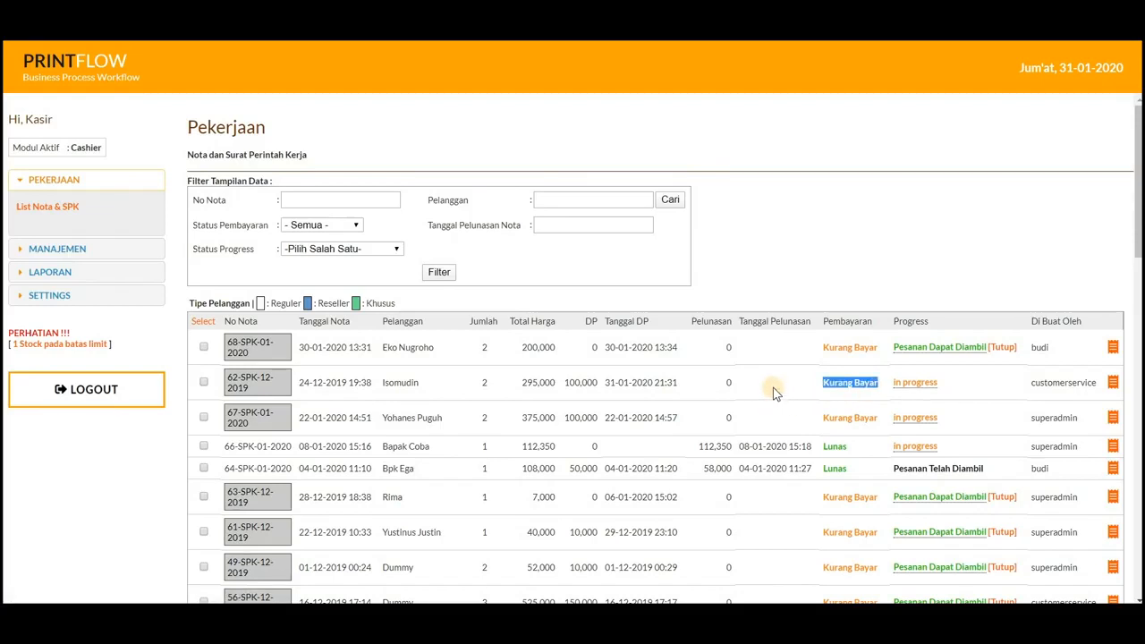
{"action": "left_click", "coordinate": [779, 388]}
Step: Open the payment page of the partly paid note dated 01-12-2019 with a total of 52,000
{"action": "scroll", "coordinate": [736, 438], "scroll_direction": "down", "scroll_amount": 1}
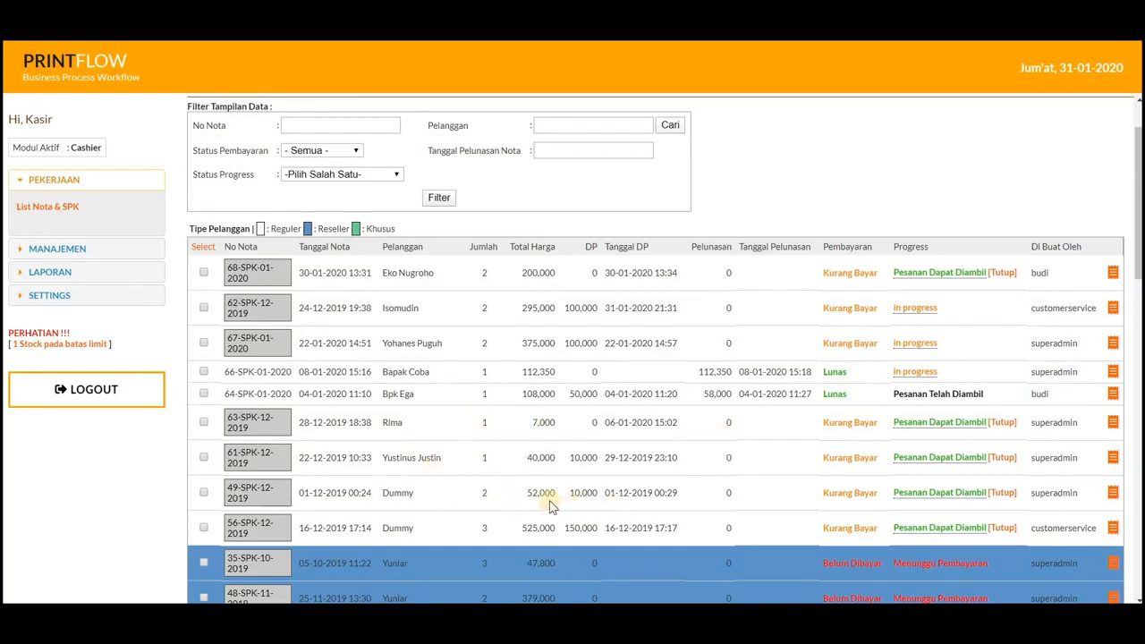
{"action": "left_click_drag", "start_coordinate": [571, 492], "coordinate": [598, 493]}
{"action": "left_click", "coordinate": [251, 501]}
Step: Enter 50000 as the amount paid to see how the change is calculated
{"action": "left_click", "coordinate": [1079, 411]}
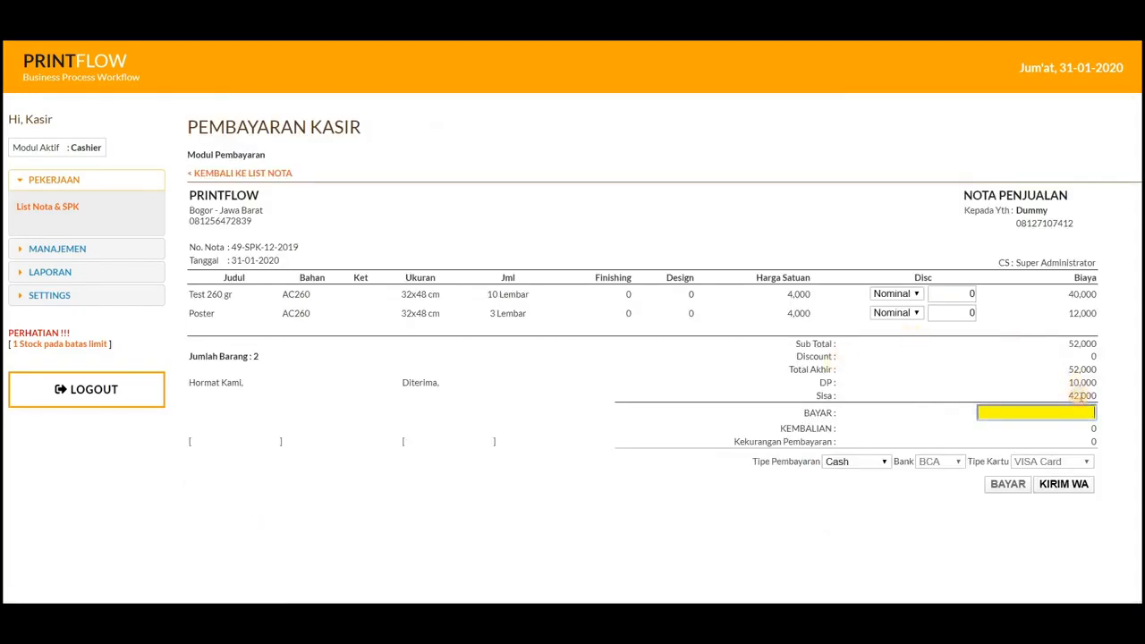
{"action": "type", "text": "50000"}
{"action": "left_click", "coordinate": [943, 386]}
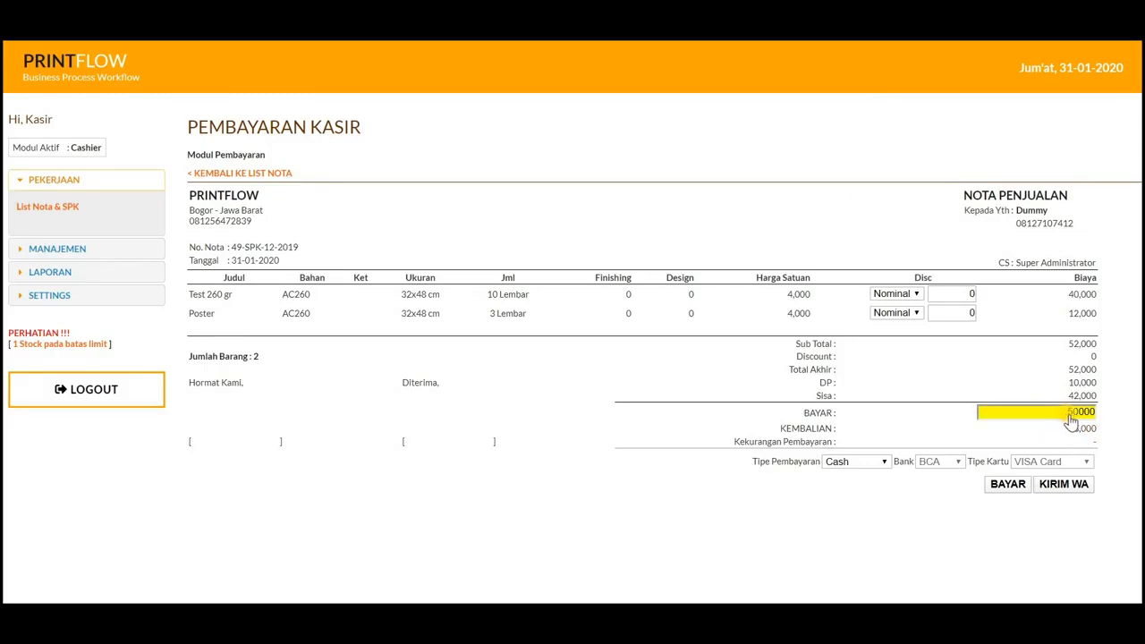
Step: Pay 42000 by Kartu Debit through bank BCA, submit the payment and return to the note list
{"action": "left_click_drag", "start_coordinate": [1064, 414], "coordinate": [1111, 418]}
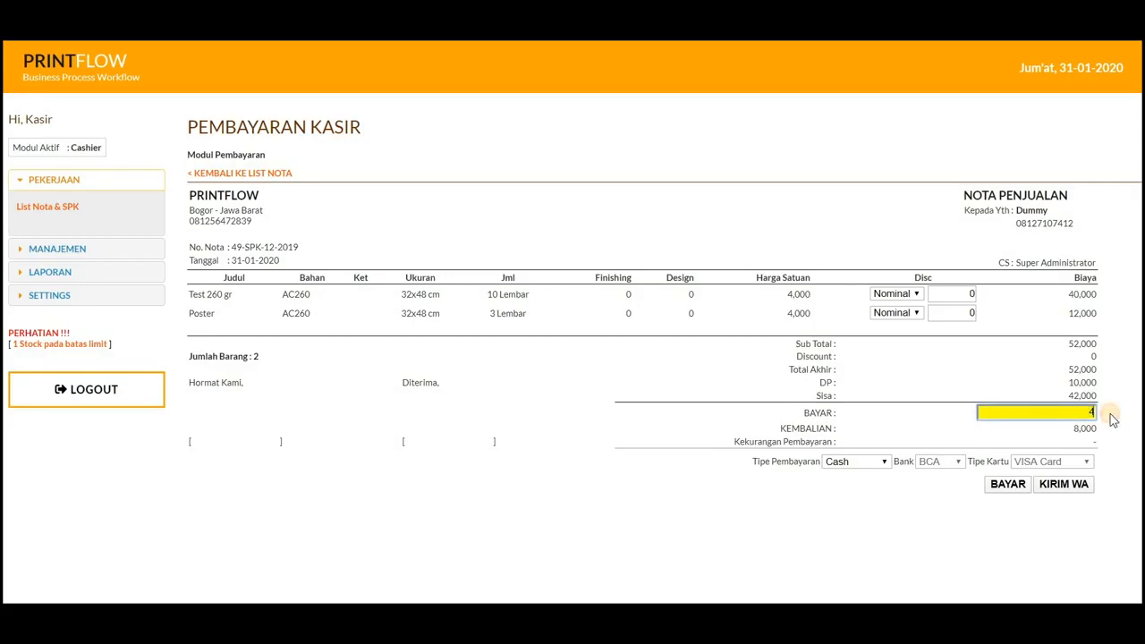
{"action": "left_click", "coordinate": [869, 463]}
{"action": "left_click", "coordinate": [858, 498]}
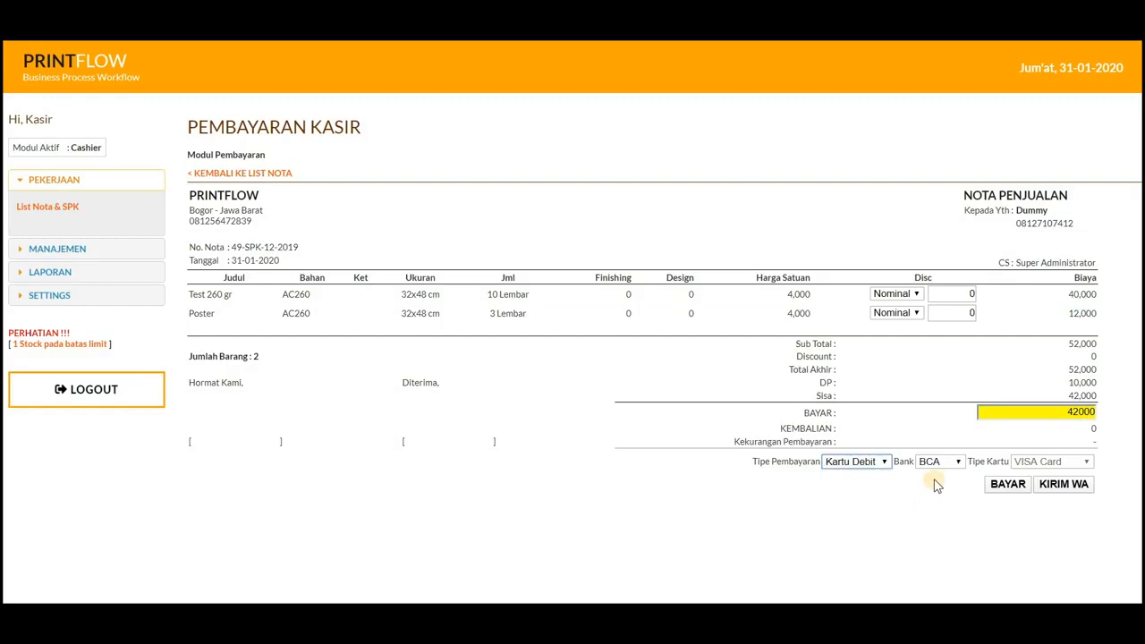
{"action": "left_click", "coordinate": [1005, 487]}
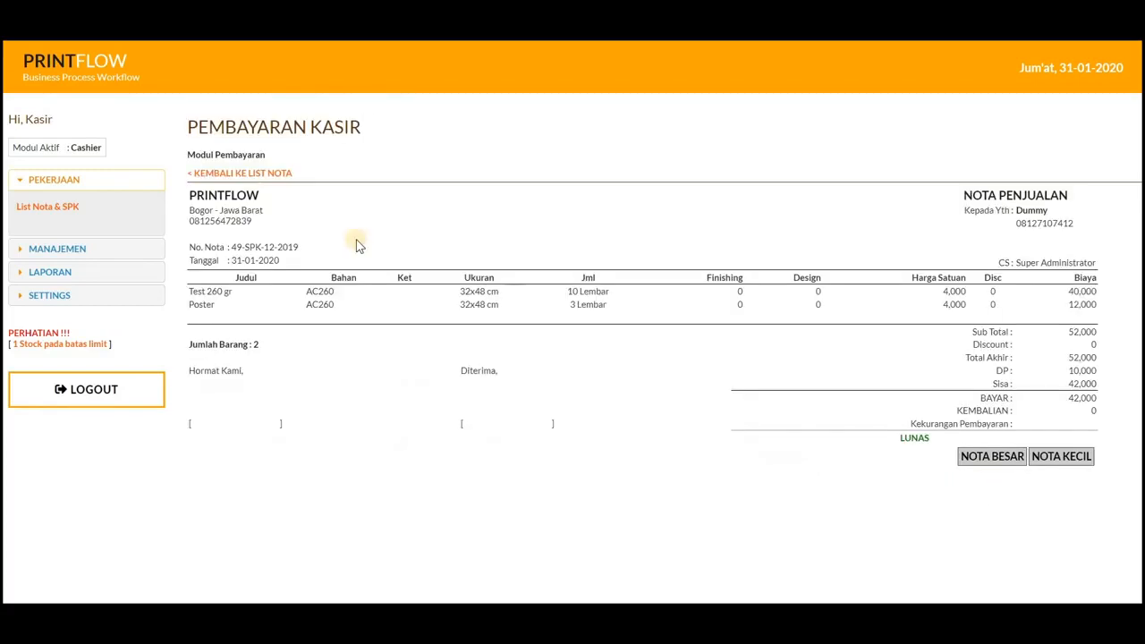
{"action": "left_click", "coordinate": [249, 175]}
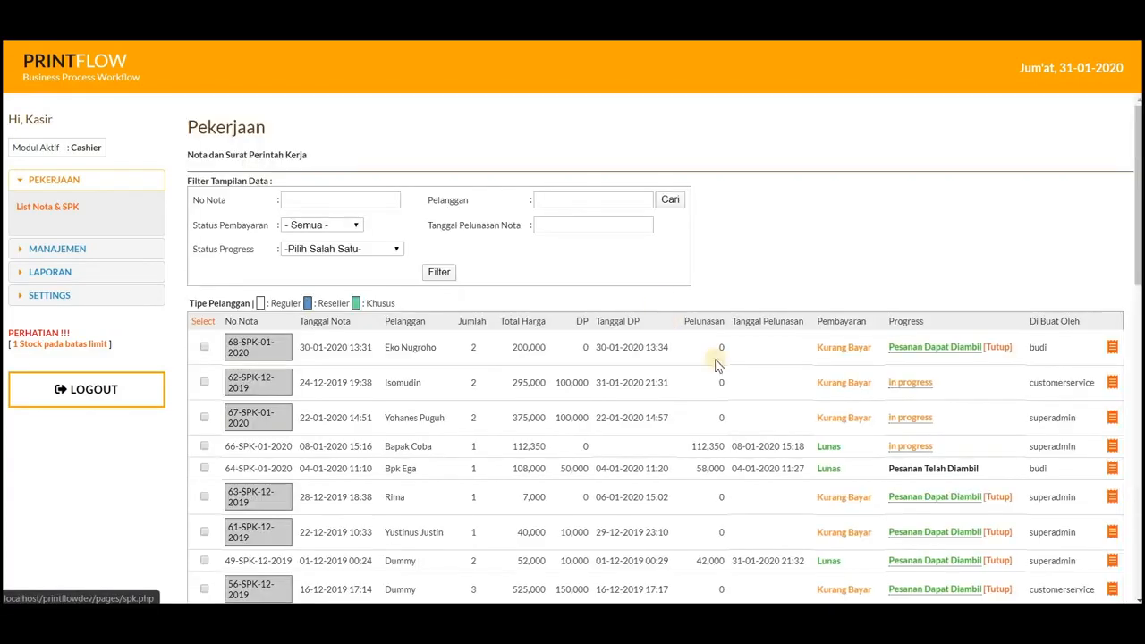
Step: Check the payment status of the note dated 01-12-2019 and compare its note number with the other fully paid notes
{"action": "scroll", "coordinate": [854, 525], "scroll_direction": "down", "scroll_amount": 1}
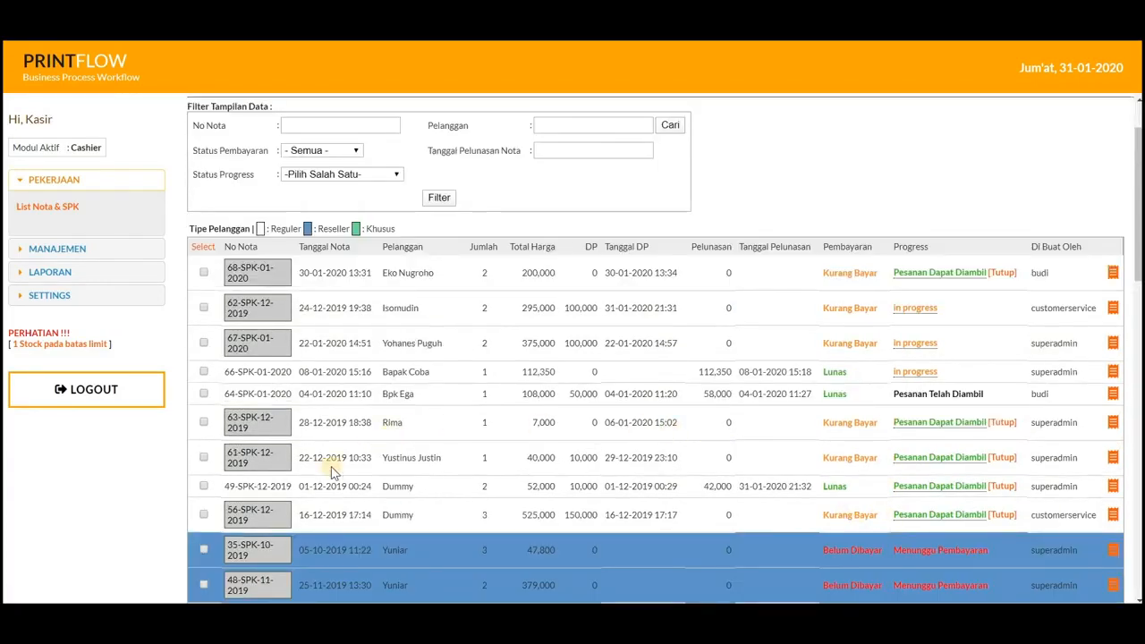
{"action": "left_click_drag", "start_coordinate": [231, 486], "coordinate": [400, 487]}
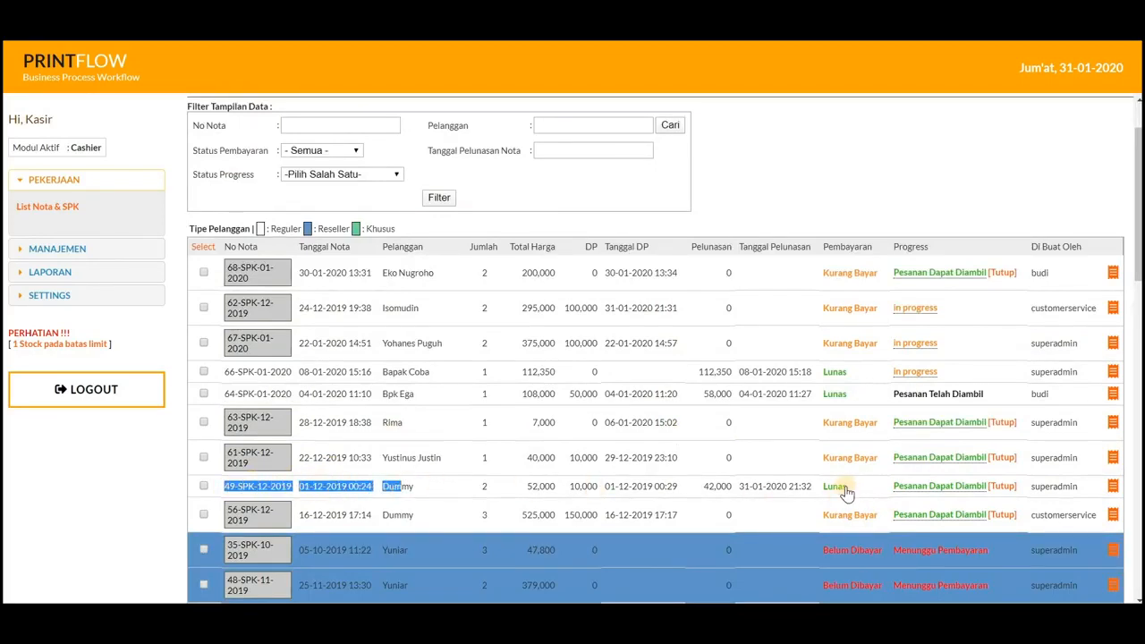
{"action": "left_click", "coordinate": [362, 476]}
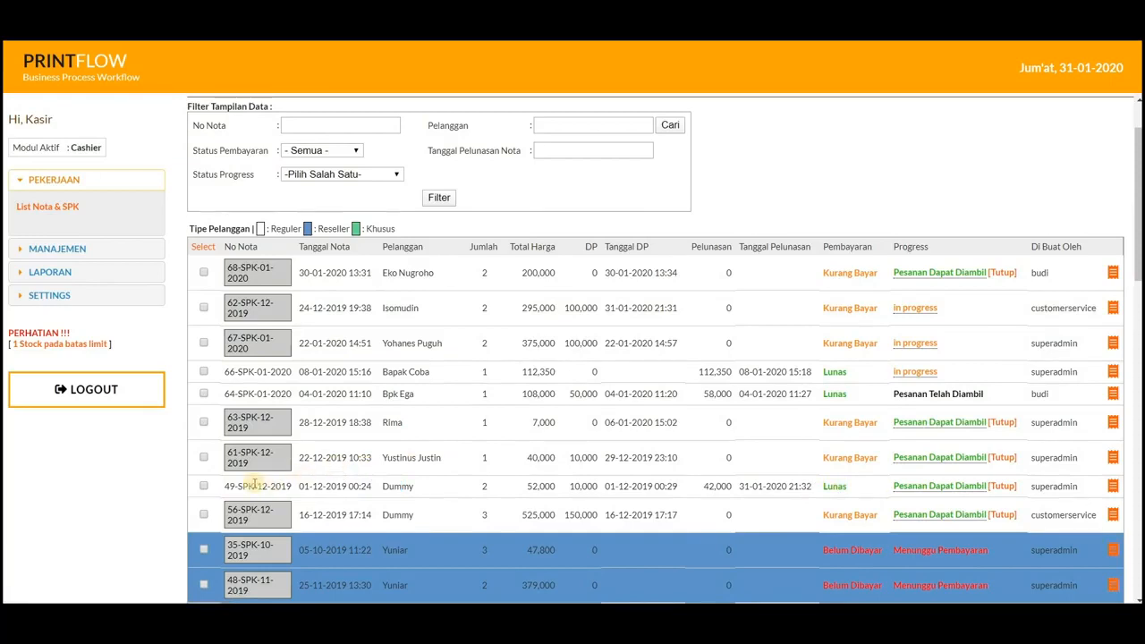
{"action": "left_click_drag", "start_coordinate": [224, 486], "coordinate": [287, 486]}
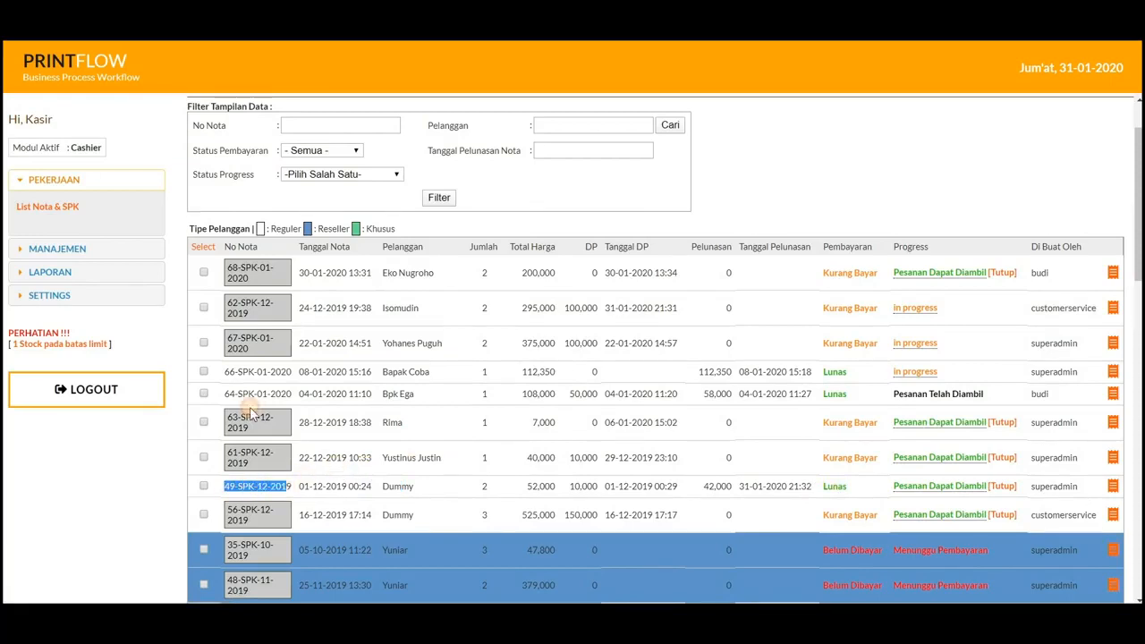
{"action": "left_click_drag", "start_coordinate": [230, 372], "coordinate": [282, 385]}
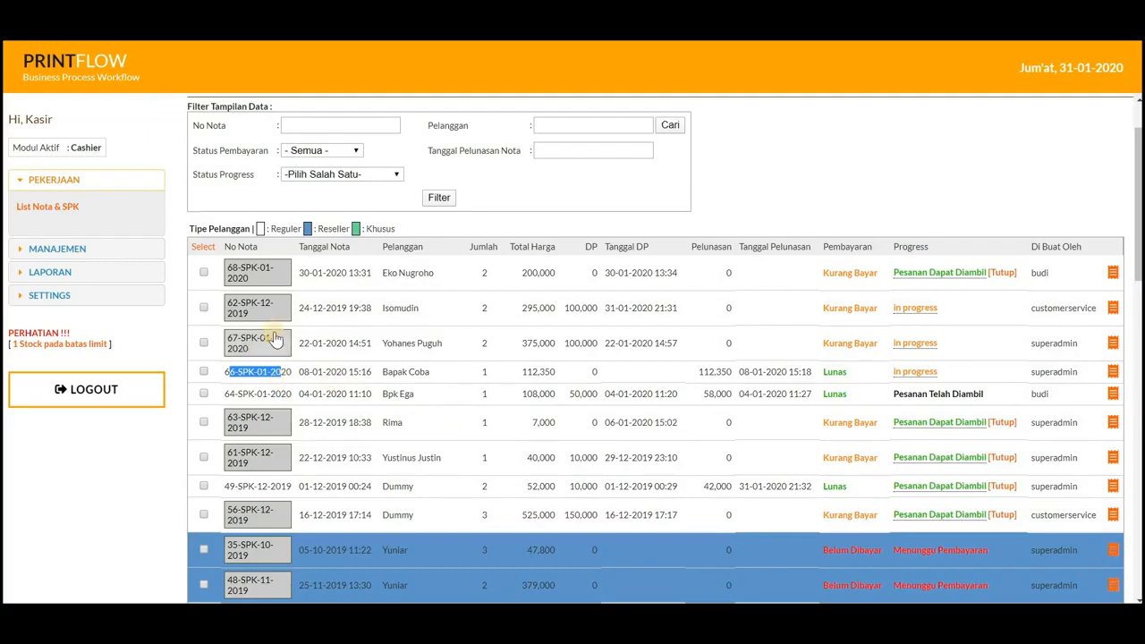
Step: Preview the printed receipt of the paid note dated 08-01-2020 and cancel the printout
{"action": "scroll", "coordinate": [190, 322], "scroll_direction": "up", "scroll_amount": 1}
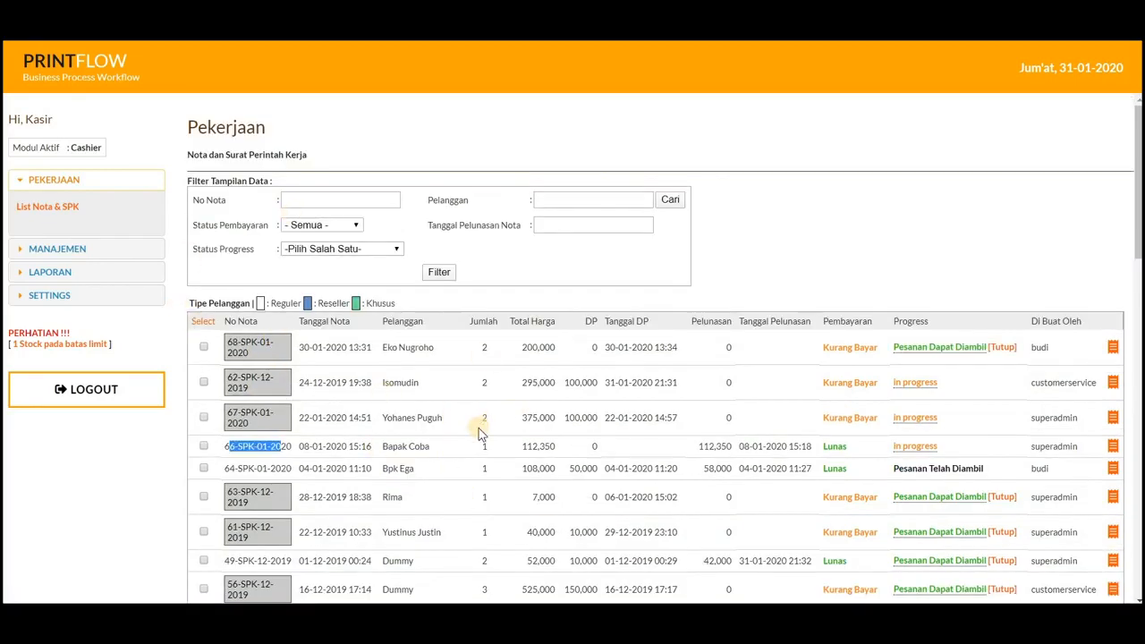
{"action": "left_click", "coordinate": [358, 450]}
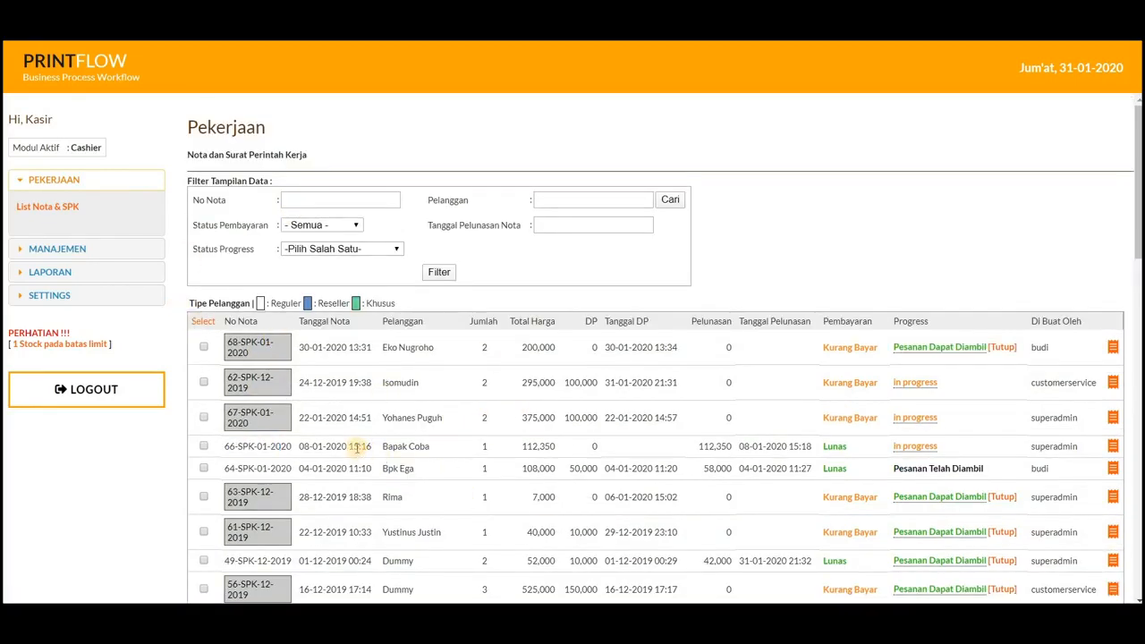
{"action": "left_click", "coordinate": [1113, 447]}
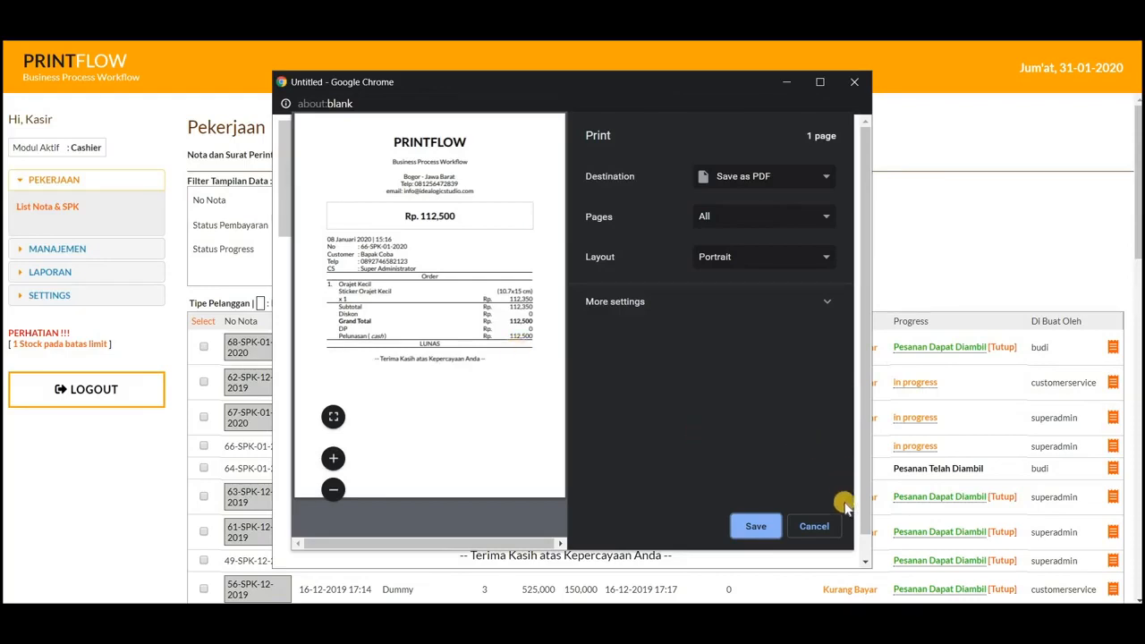
{"action": "left_click", "coordinate": [814, 526]}
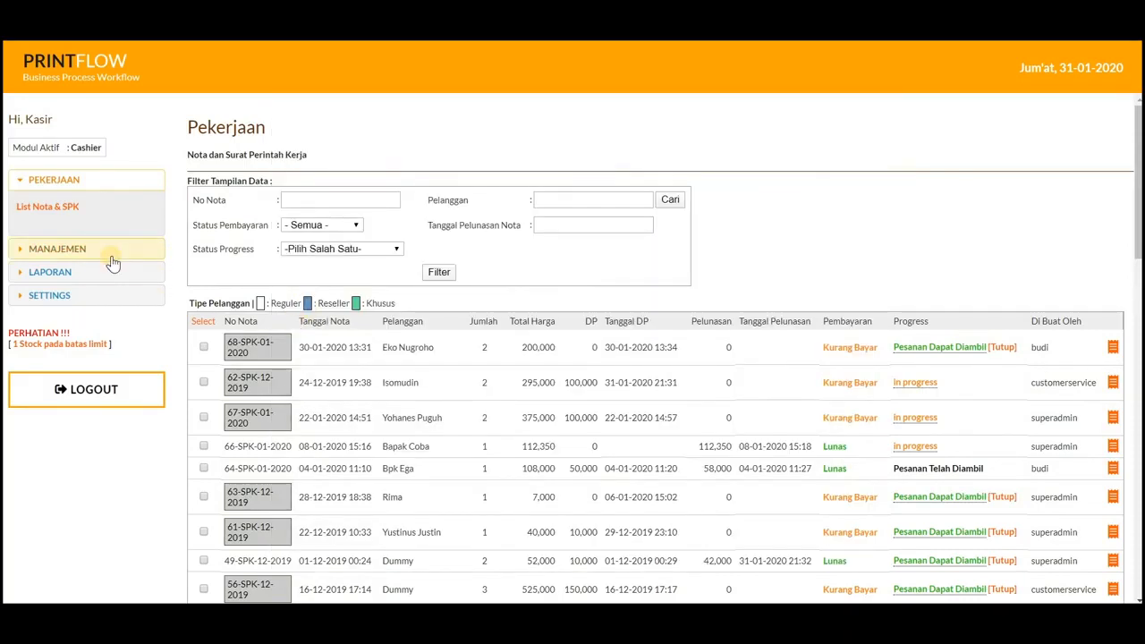
Step: Open the expense entry form (Pengeluaran) of the management section
{"action": "left_click", "coordinate": [44, 251]}
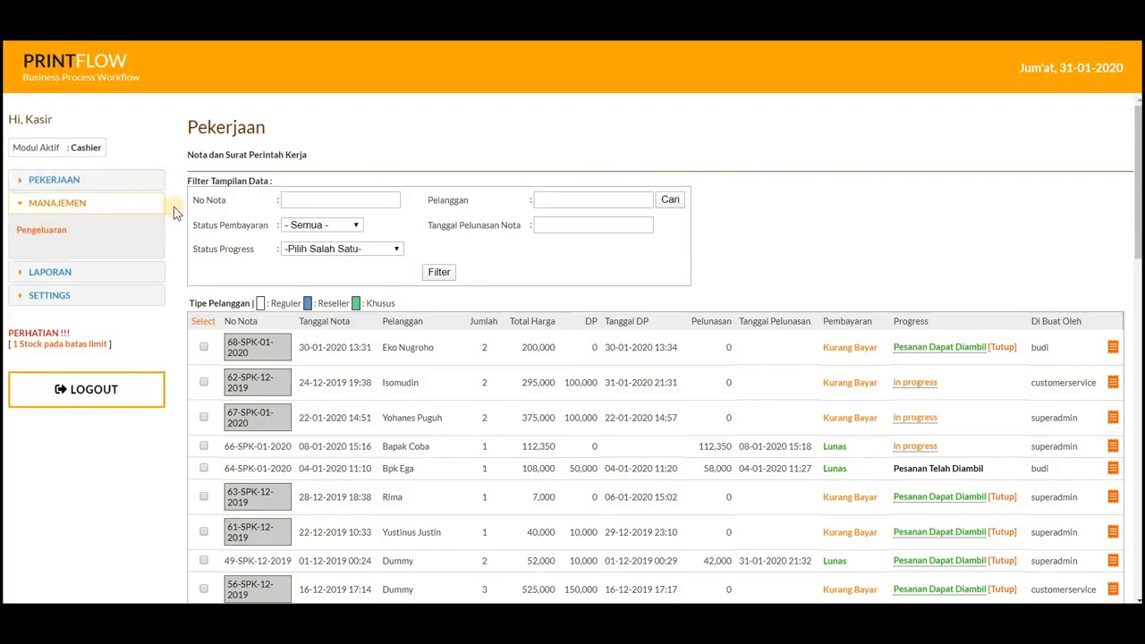
{"action": "left_click", "coordinate": [48, 232]}
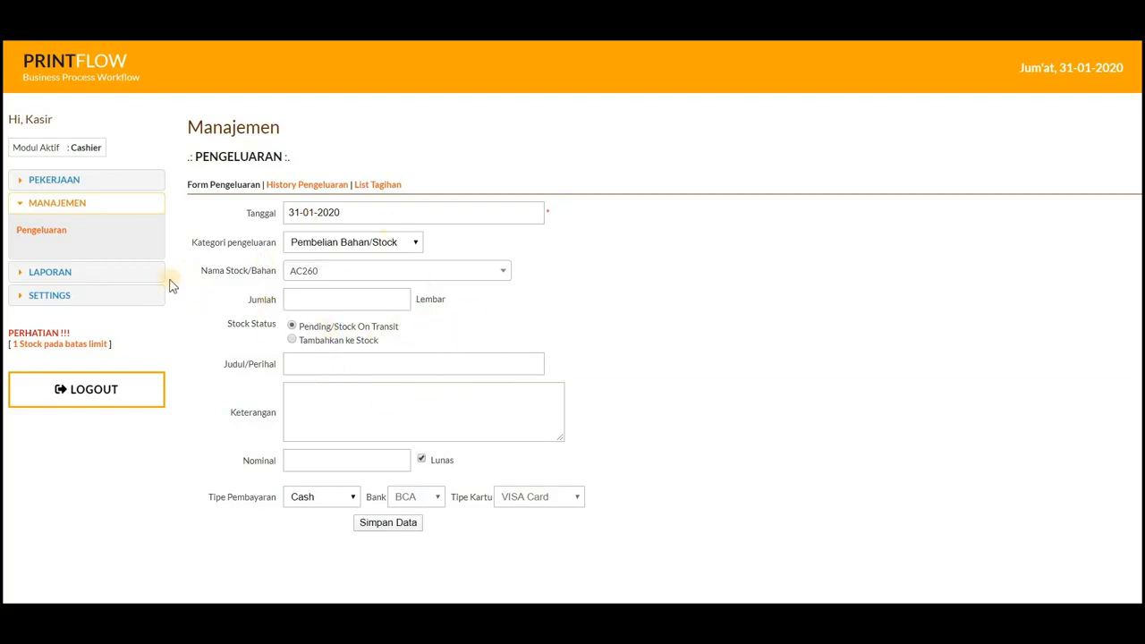
Step: Generate the cashier report (Laporan Kasir) for 31-01-2020 using the Fix report method
{"action": "left_click", "coordinate": [66, 276]}
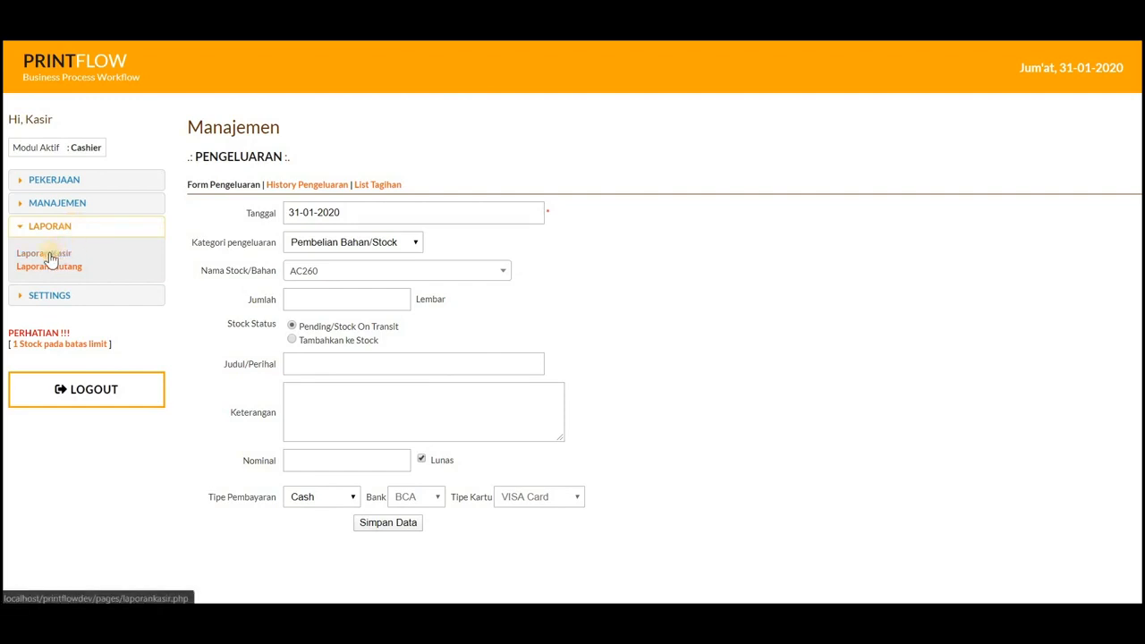
{"action": "left_click", "coordinate": [47, 255]}
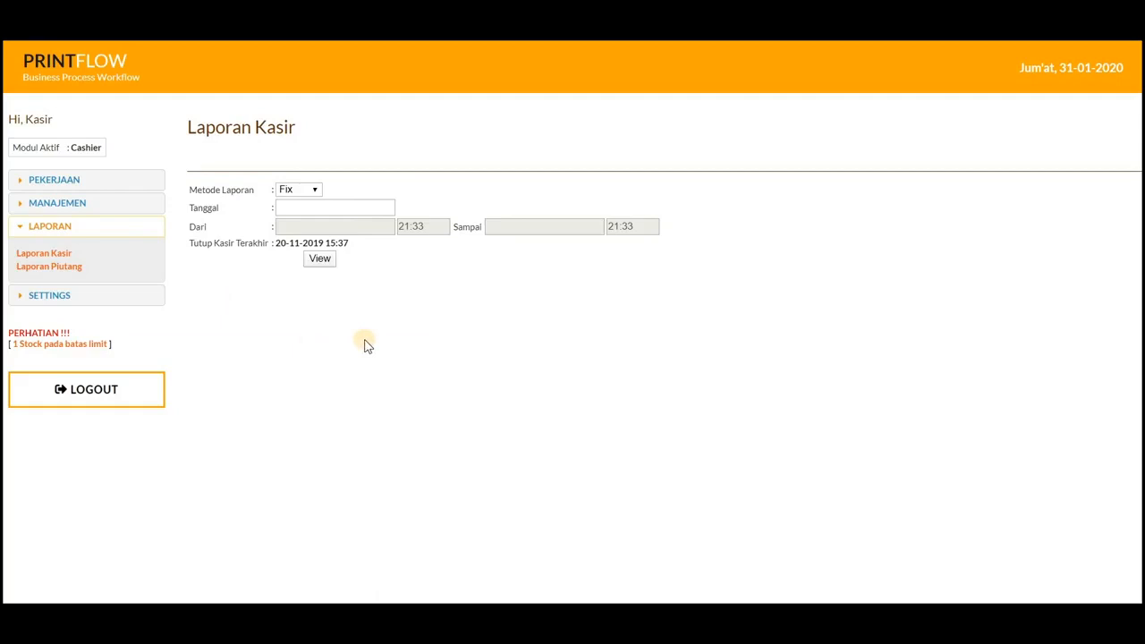
{"action": "left_click", "coordinate": [307, 211]}
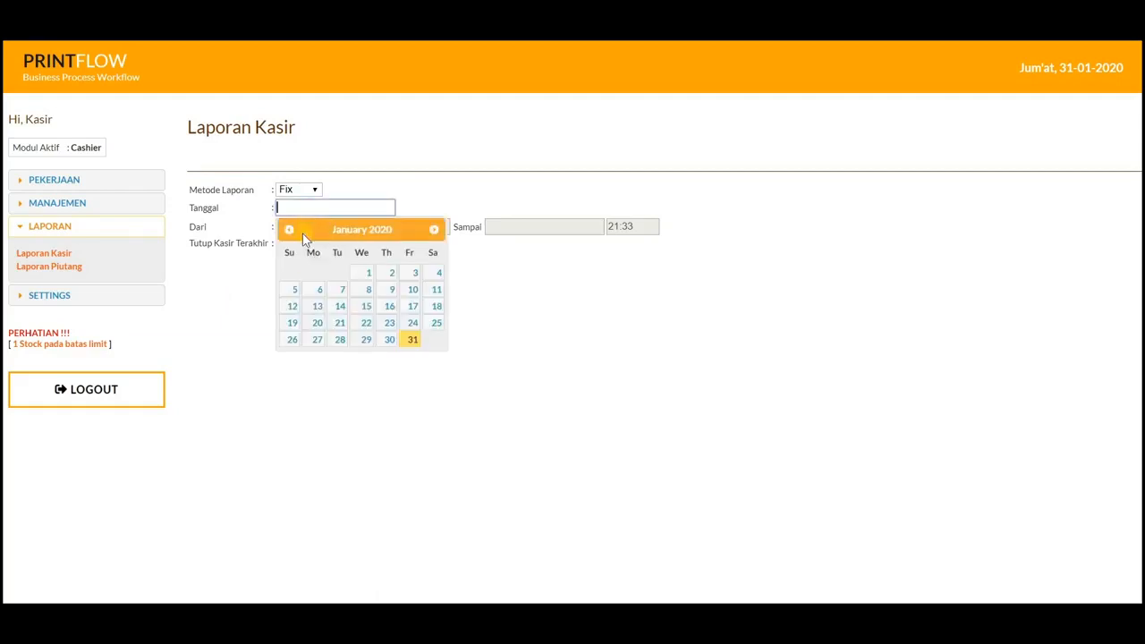
{"action": "left_click", "coordinate": [411, 345]}
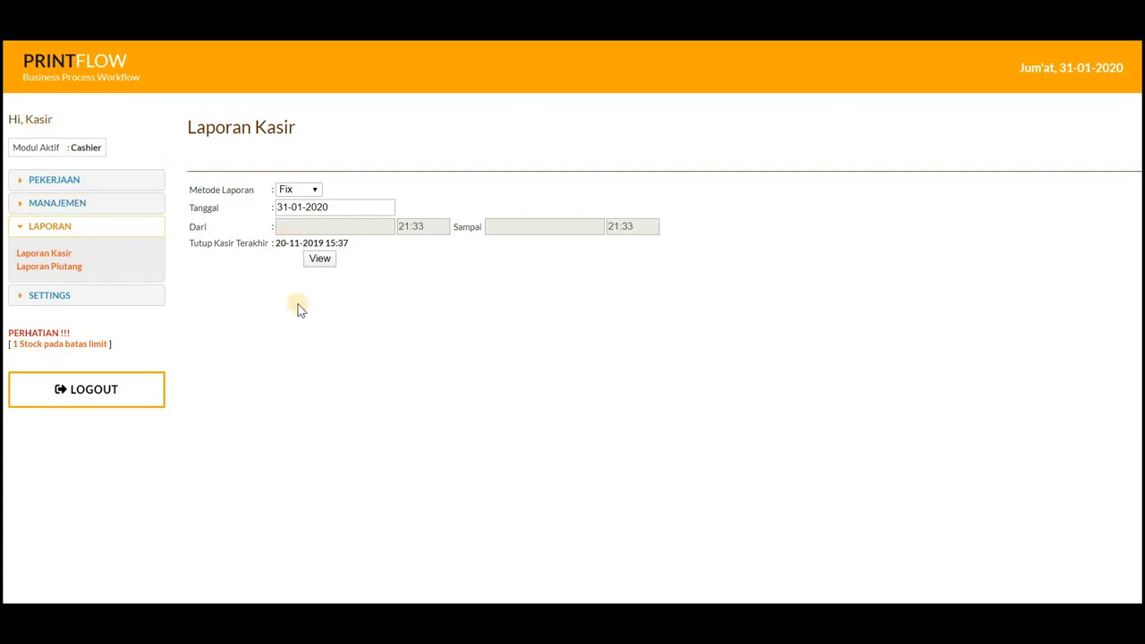
{"action": "left_click", "coordinate": [318, 260]}
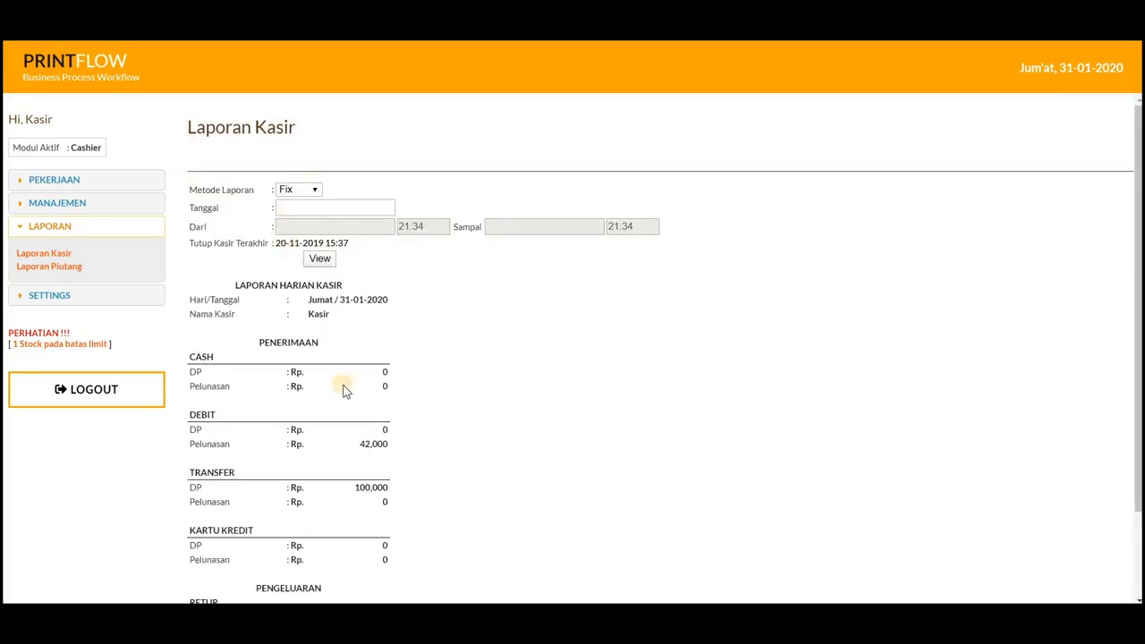
Step: Examine the debit settlement and the transfer down payment in the daily cashier report
{"action": "scroll", "coordinate": [345, 391], "scroll_direction": "down", "scroll_amount": 3}
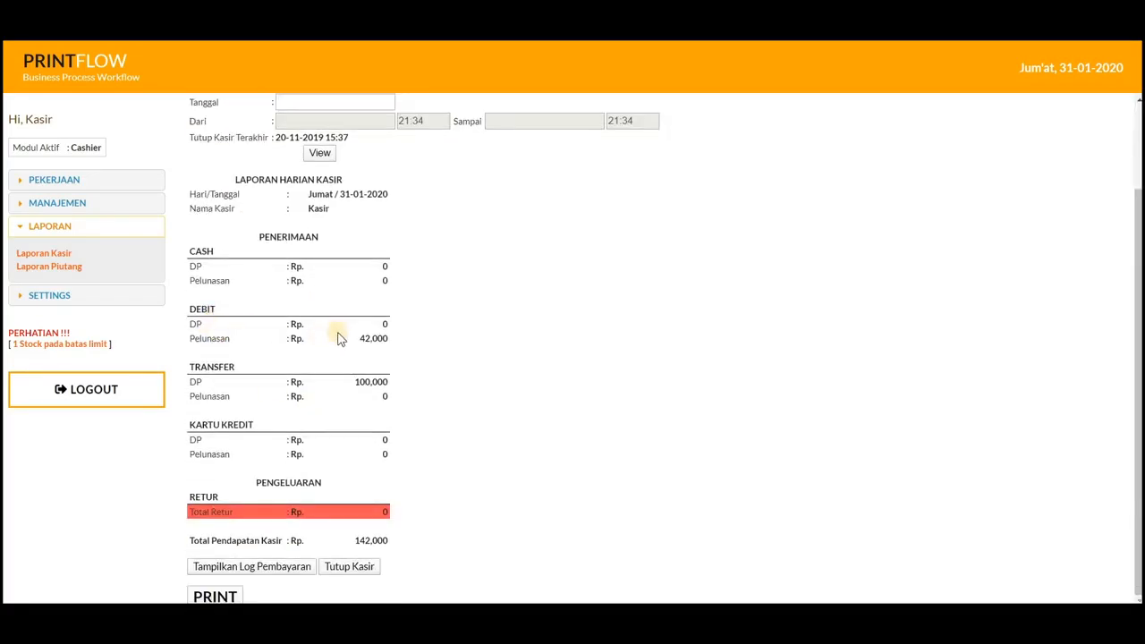
{"action": "left_click_drag", "start_coordinate": [363, 340], "coordinate": [383, 338]}
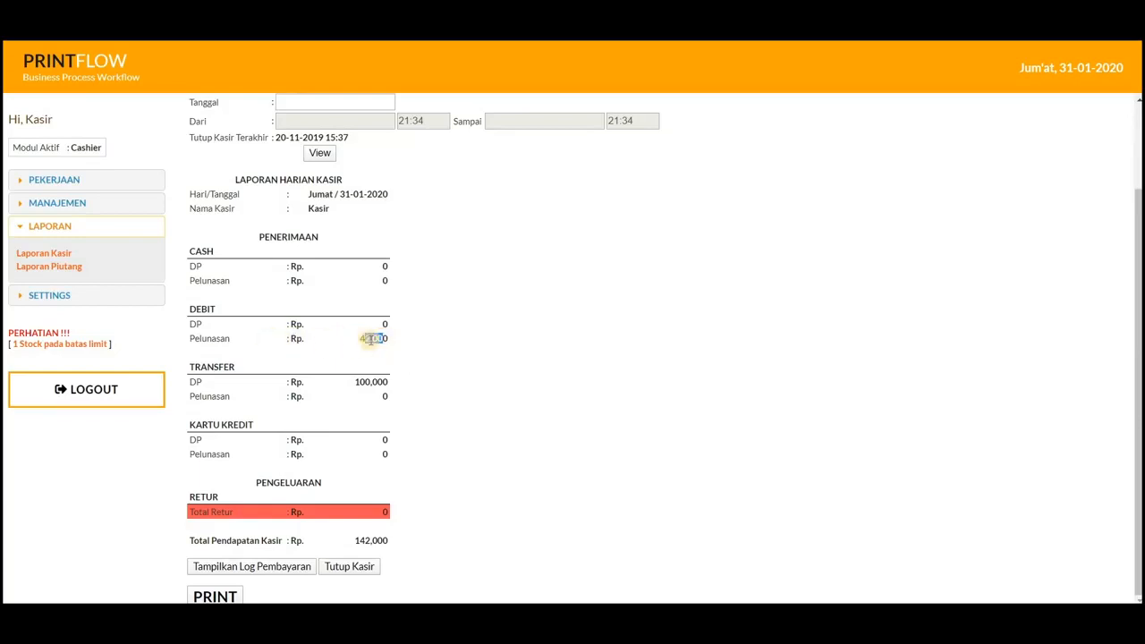
{"action": "left_click_drag", "start_coordinate": [196, 381], "coordinate": [219, 382]}
{"action": "left_click", "coordinate": [394, 380]}
{"action": "left_click_drag", "start_coordinate": [394, 383], "coordinate": [439, 379]}
{"action": "left_click", "coordinate": [438, 407]}
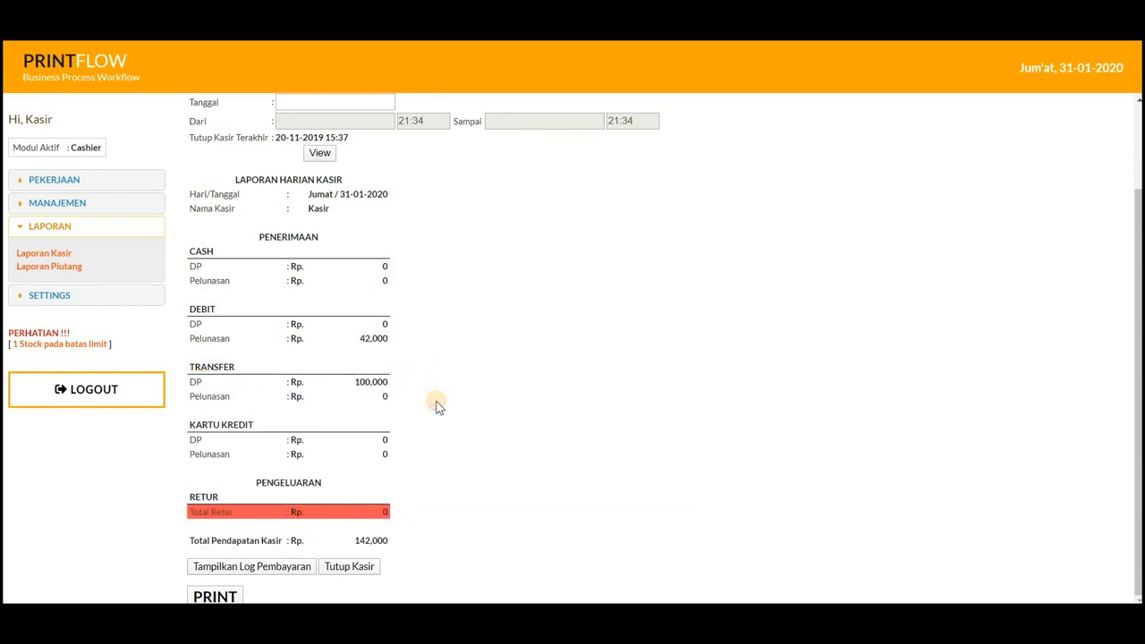
Step: Display the payment log of the daily cashier report and examine the details of the transfer down payment entry
{"action": "left_click", "coordinate": [257, 573]}
{"action": "scroll", "coordinate": [494, 451], "scroll_direction": "down", "scroll_amount": 2}
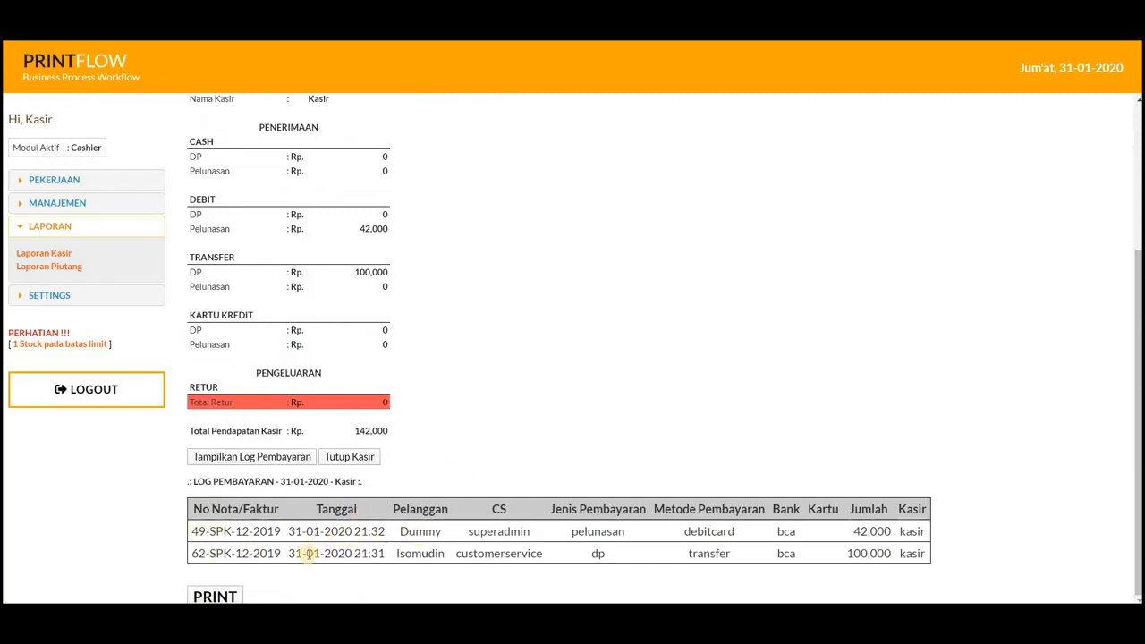
{"action": "left_click_drag", "start_coordinate": [460, 554], "coordinate": [547, 554]}
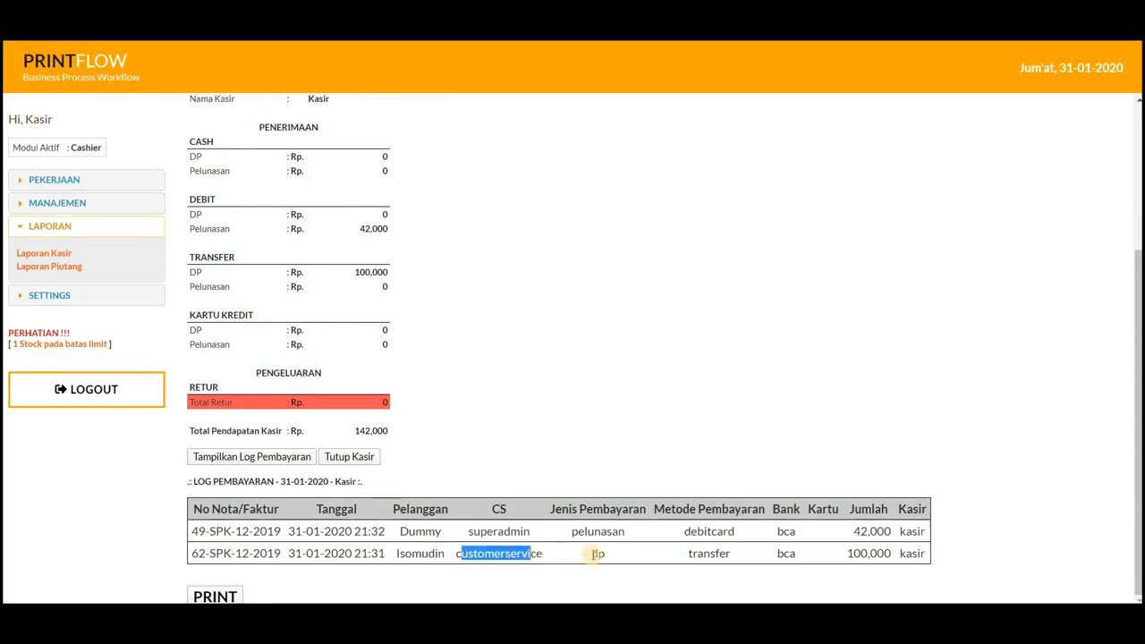
{"action": "double_click", "coordinate": [596, 552]}
{"action": "left_click_drag", "start_coordinate": [704, 554], "coordinate": [889, 555]}
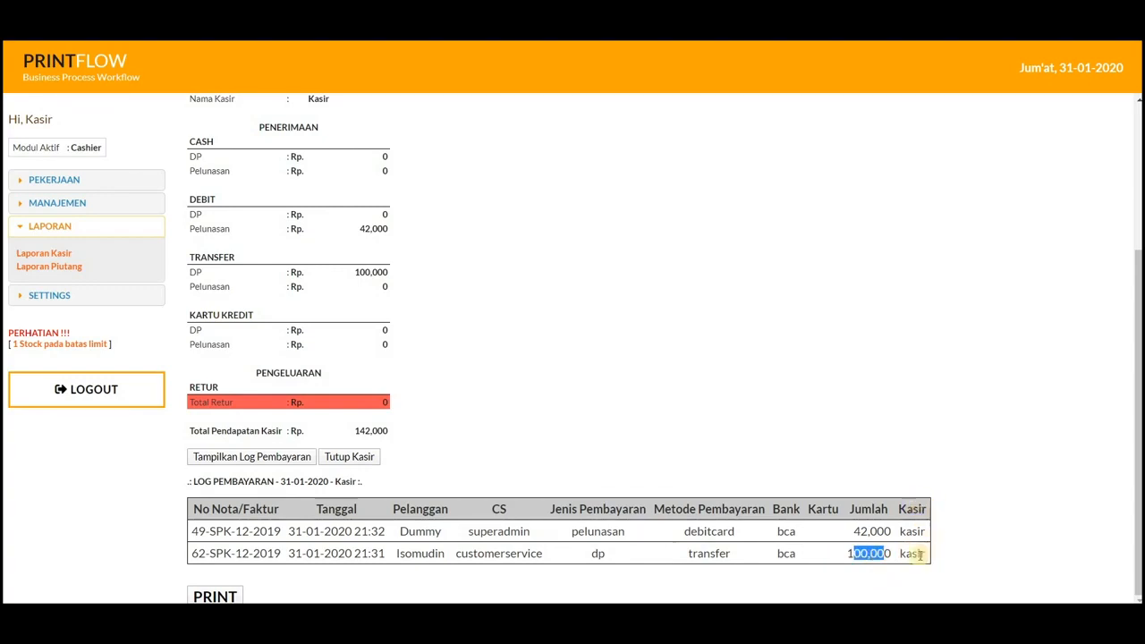
{"action": "left_click_drag", "start_coordinate": [906, 553], "coordinate": [921, 555]}
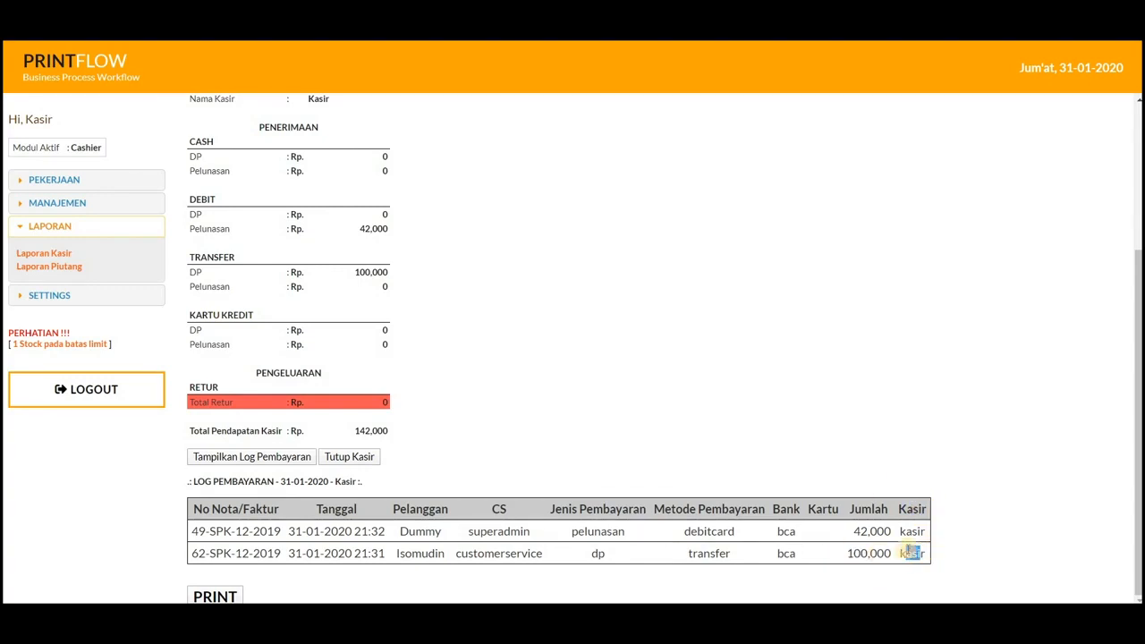
{"action": "left_click", "coordinate": [906, 533]}
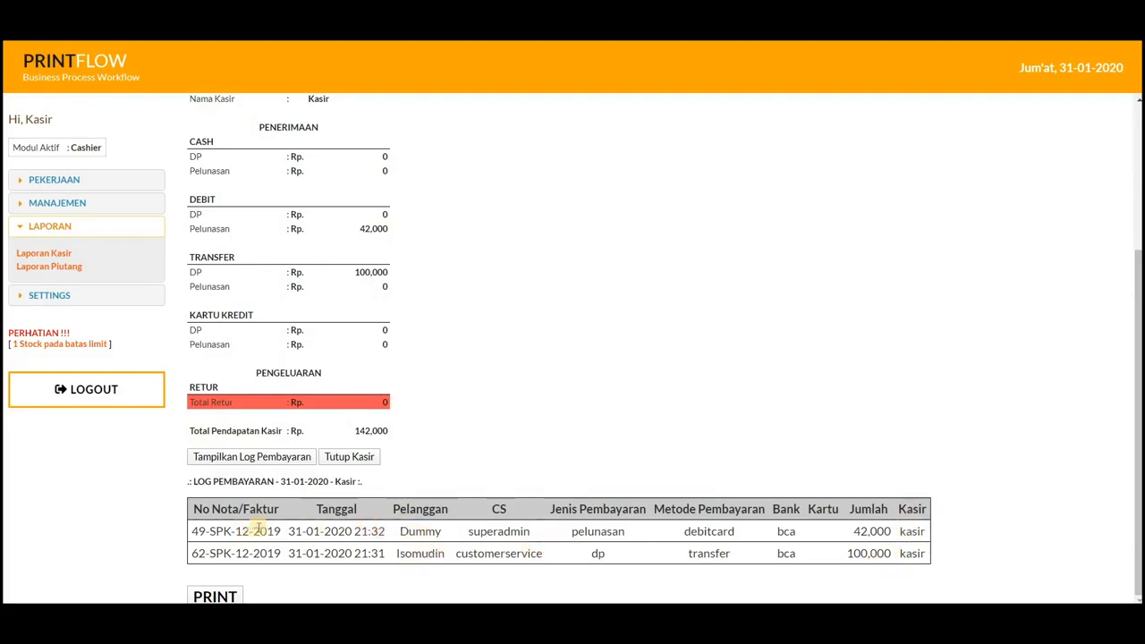
Step: Examine the payment type, method, amount and cashier of the debit card settlement in the payment log
{"action": "left_click_drag", "start_coordinate": [586, 531], "coordinate": [613, 532]}
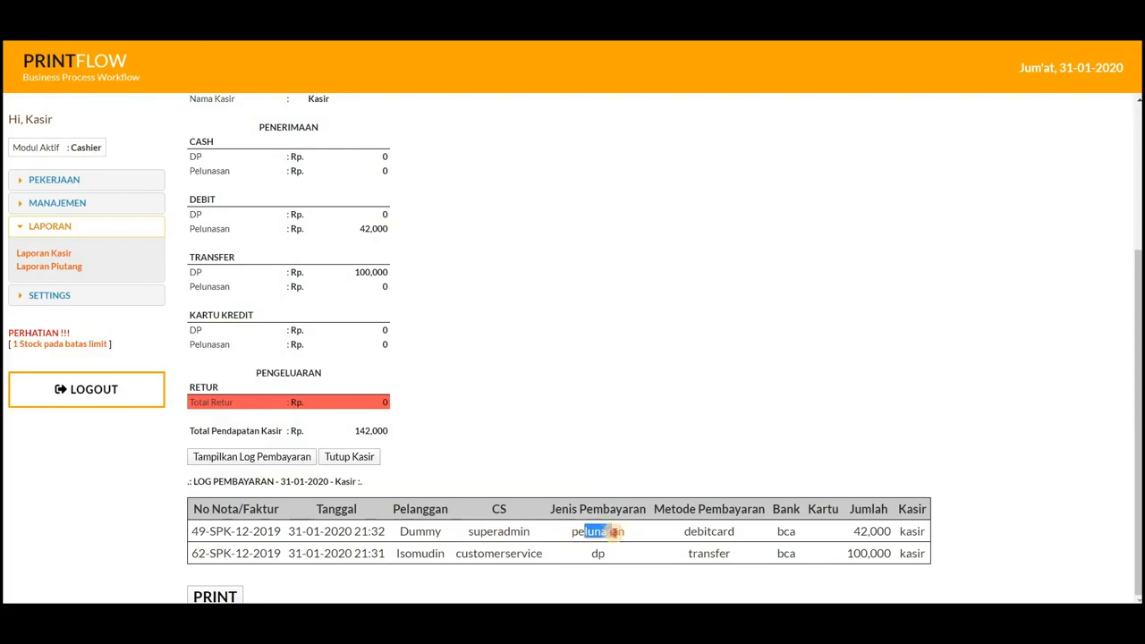
{"action": "left_click_drag", "start_coordinate": [690, 532], "coordinate": [722, 531]}
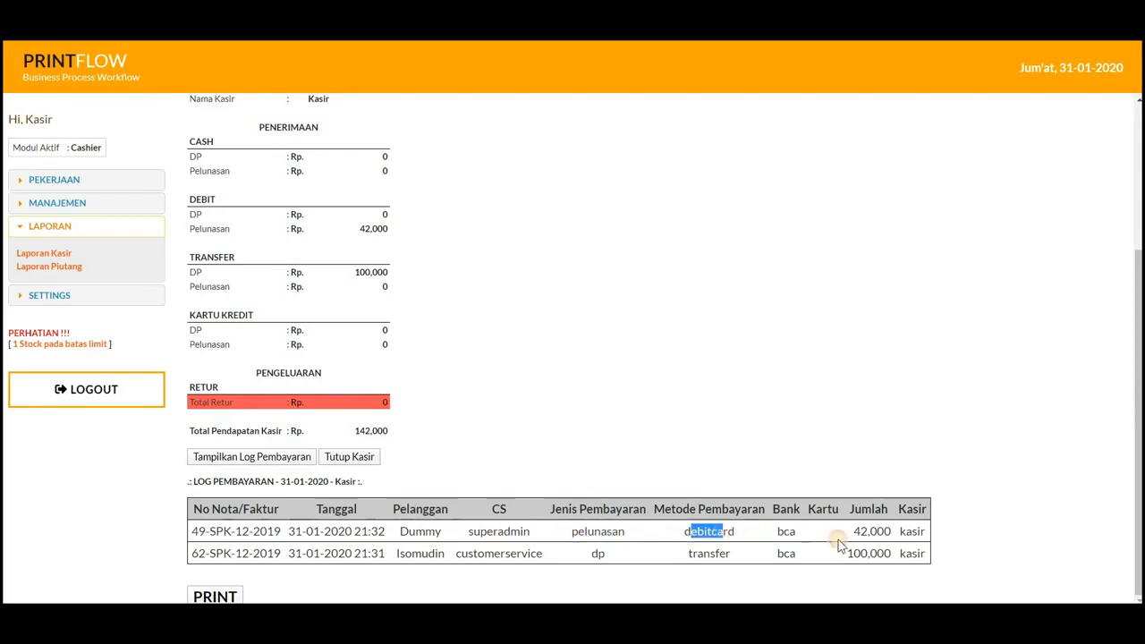
{"action": "left_click_drag", "start_coordinate": [855, 530], "coordinate": [872, 532]}
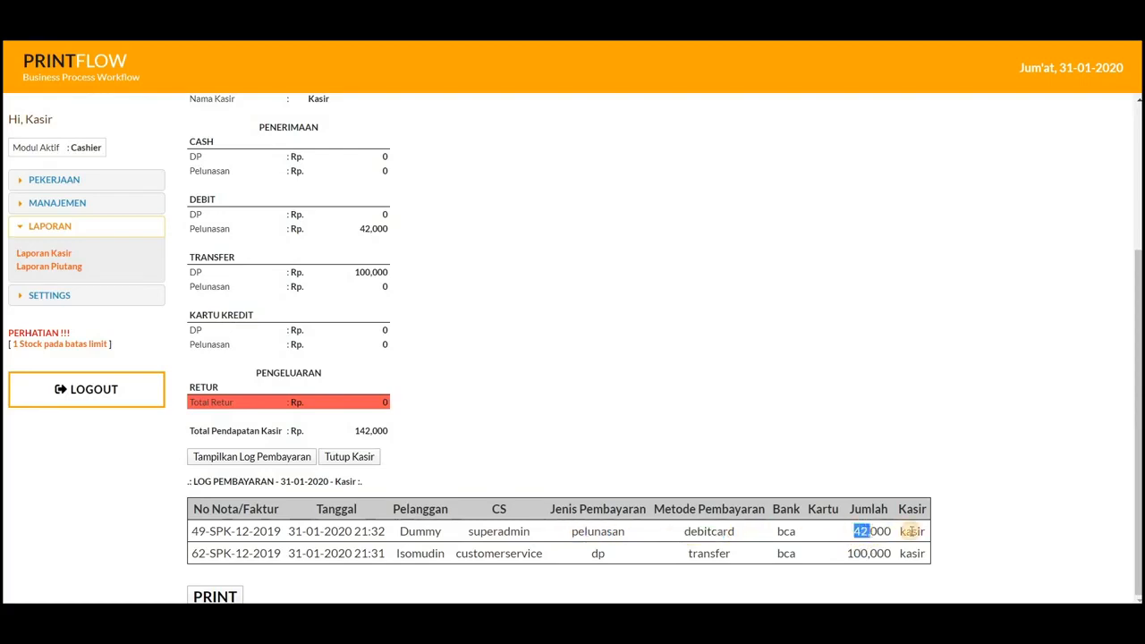
{"action": "left_click", "coordinate": [914, 531]}
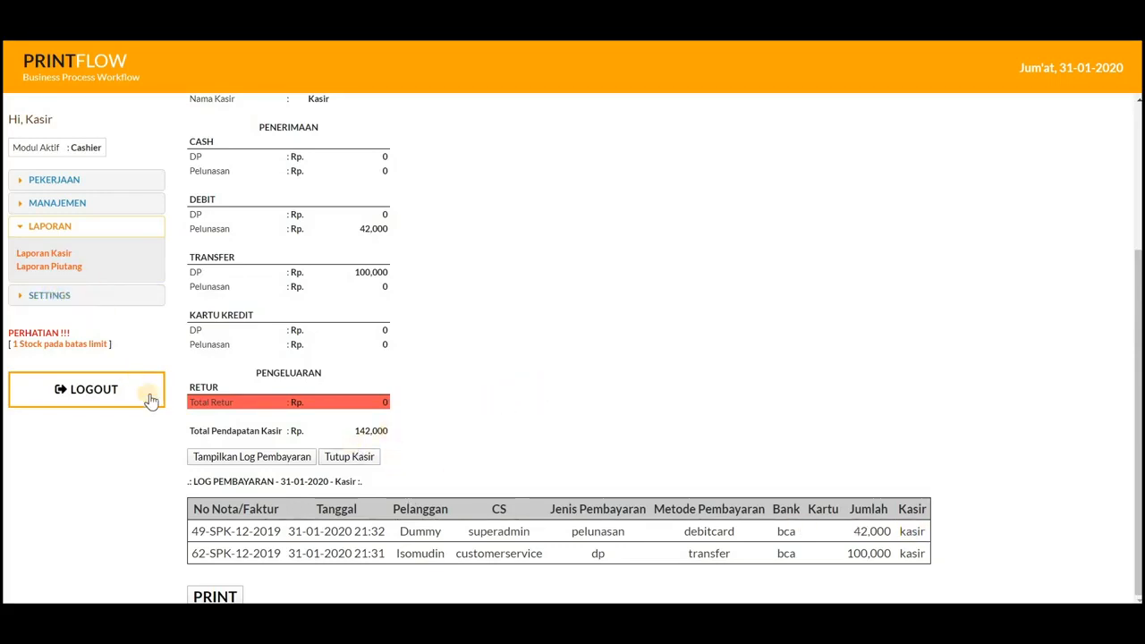
Step: Generate the receivables report (Laporan Piutang) for all periods and all customers and look through its list
{"action": "left_click", "coordinate": [59, 266]}
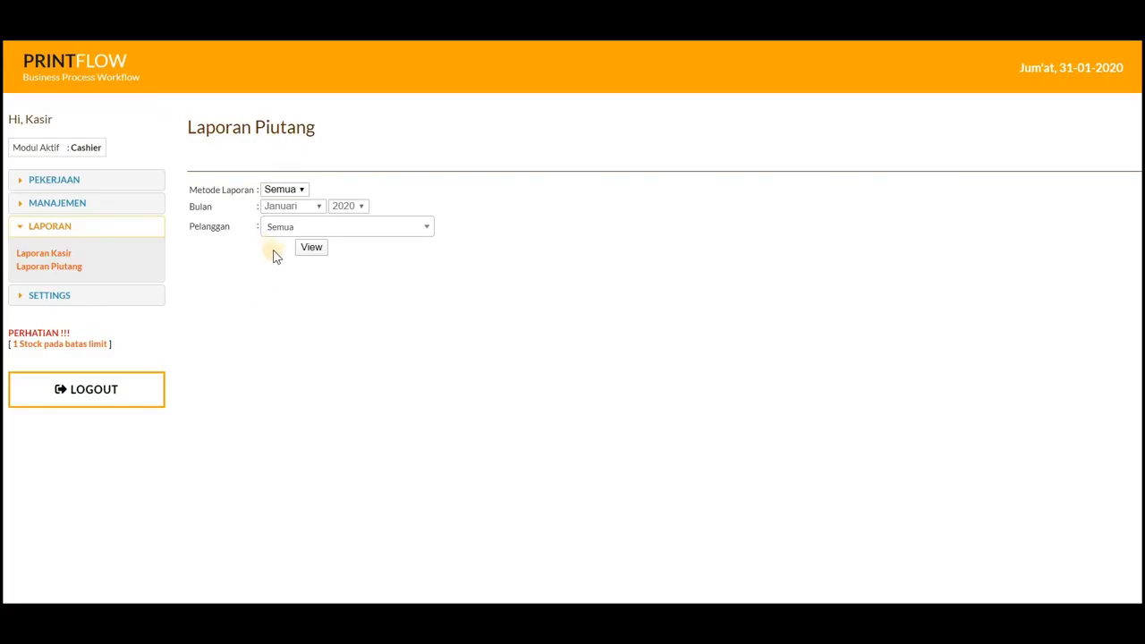
{"action": "left_click", "coordinate": [309, 249]}
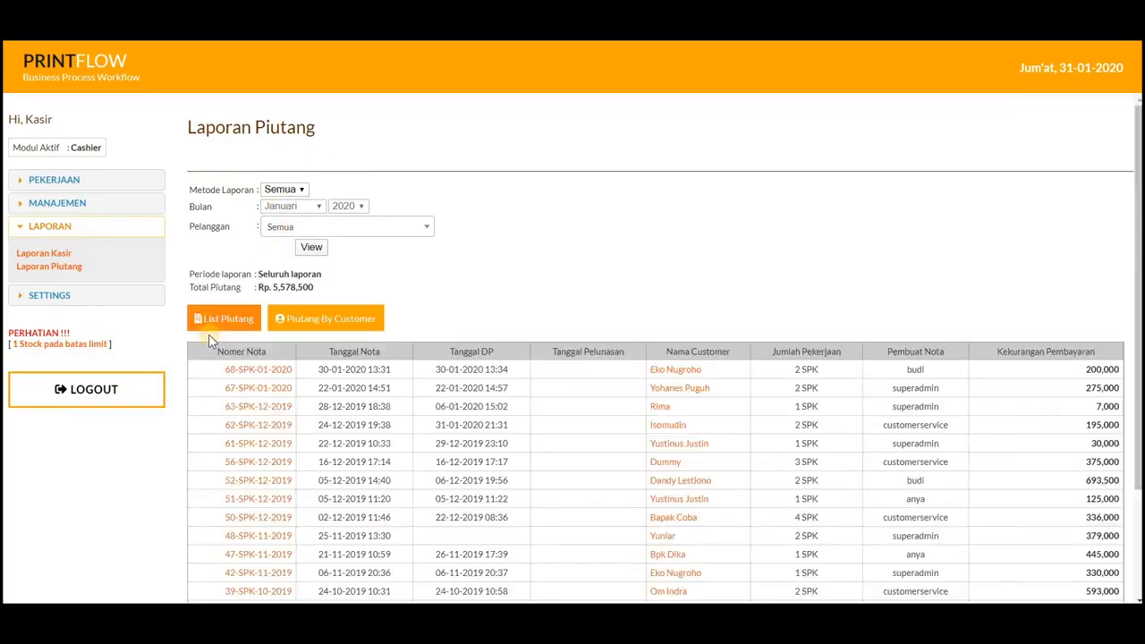
{"action": "scroll", "coordinate": [292, 376], "scroll_direction": "down", "scroll_amount": 2}
{"action": "scroll", "coordinate": [295, 382], "scroll_direction": "up", "scroll_amount": 2}
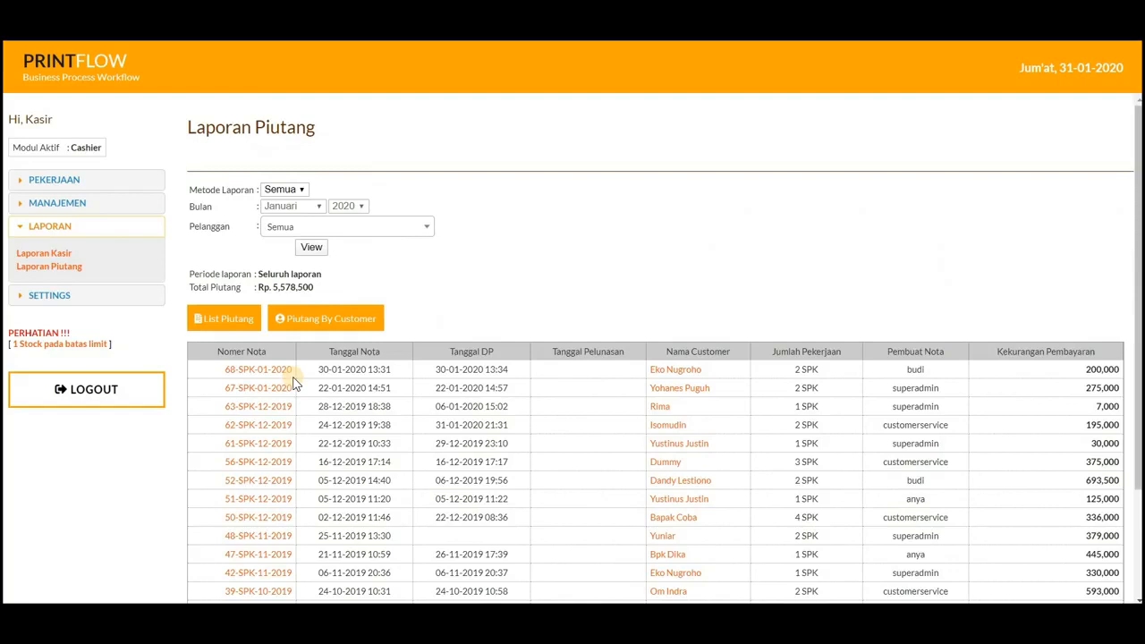
Step: Generate the receivables report for Desember 2019 with the Fix report method, covering all customers
{"action": "left_click", "coordinate": [295, 190]}
{"action": "left_click", "coordinate": [291, 216]}
{"action": "left_click", "coordinate": [309, 207]}
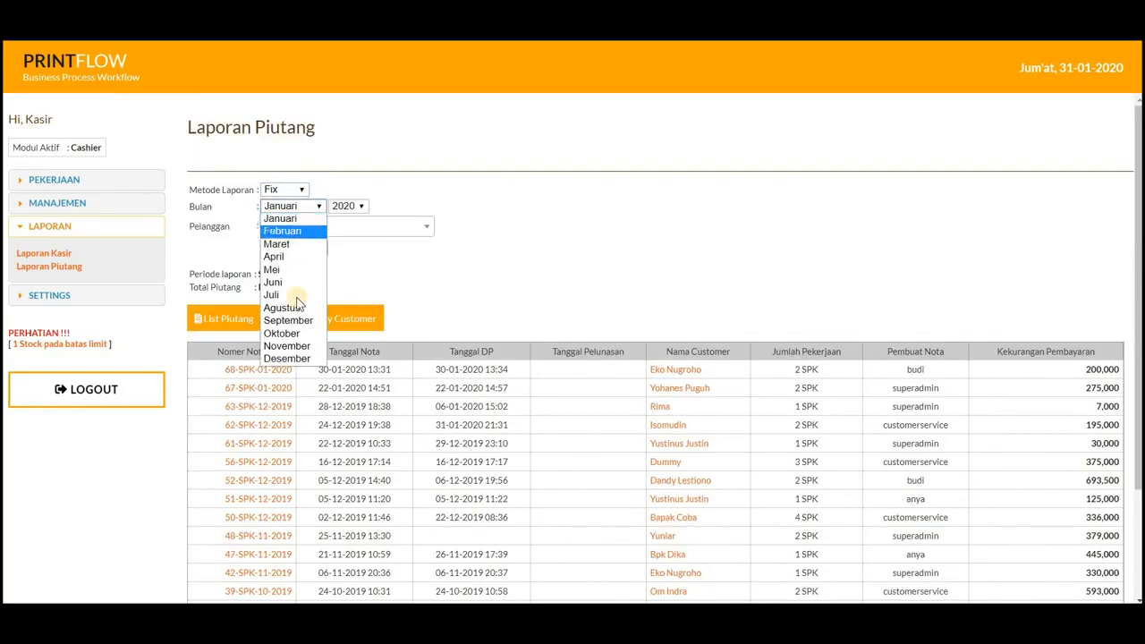
{"action": "left_click", "coordinate": [297, 360]}
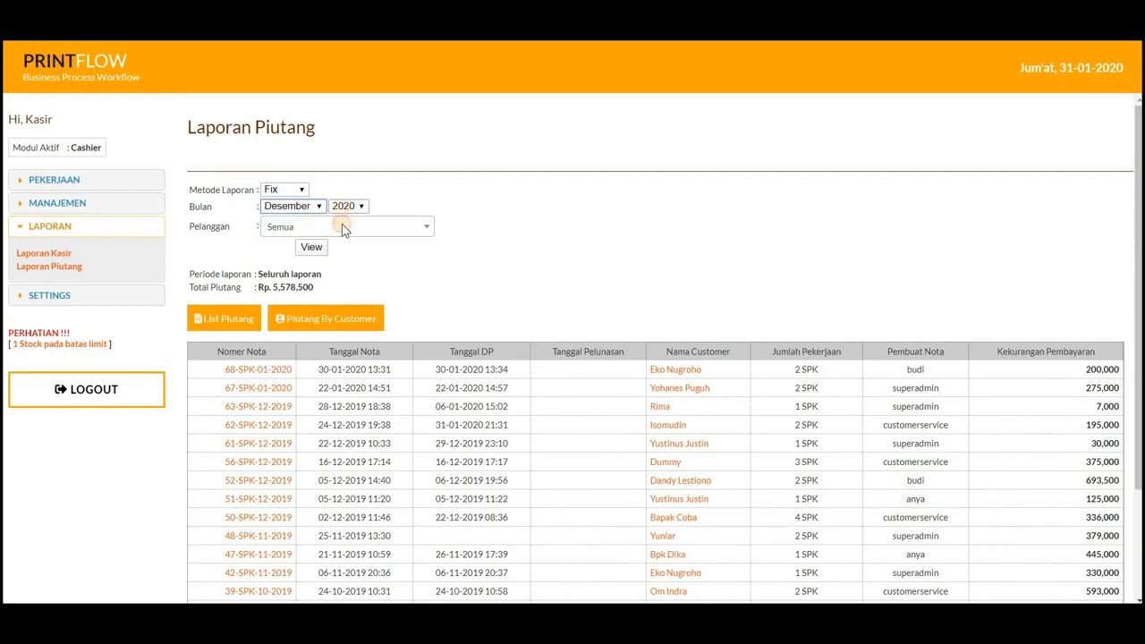
{"action": "left_click", "coordinate": [347, 207]}
{"action": "left_click", "coordinate": [343, 230]}
{"action": "left_click", "coordinate": [304, 254]}
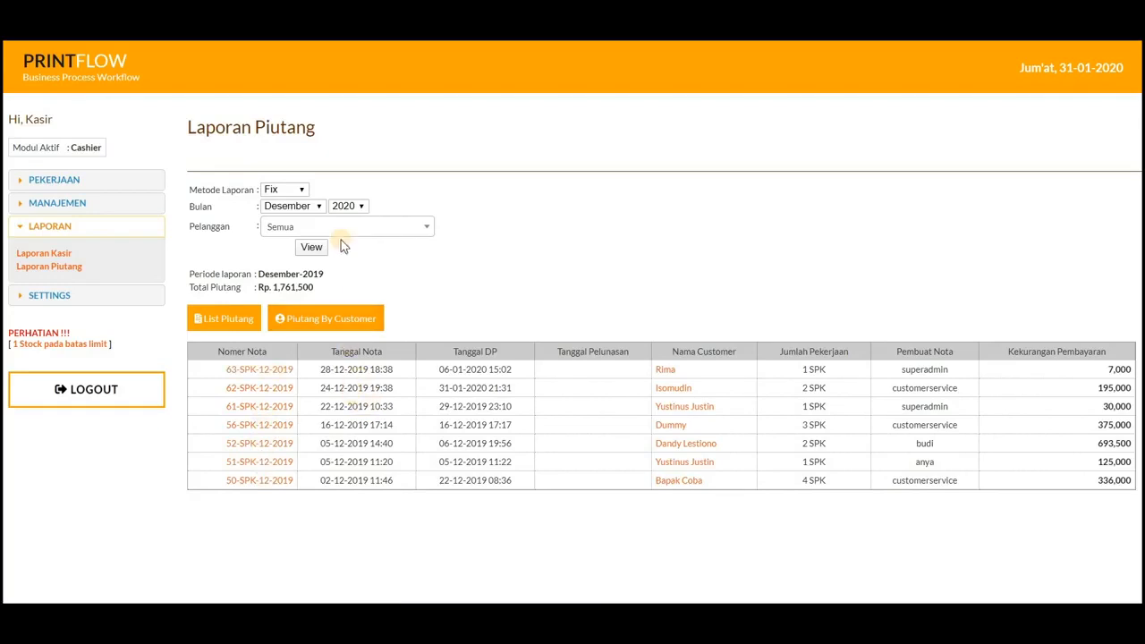
Step: Generate the receivables report with the Semua report method, covering all periods and all customers
{"action": "left_click", "coordinate": [299, 191]}
{"action": "left_click", "coordinate": [279, 203]}
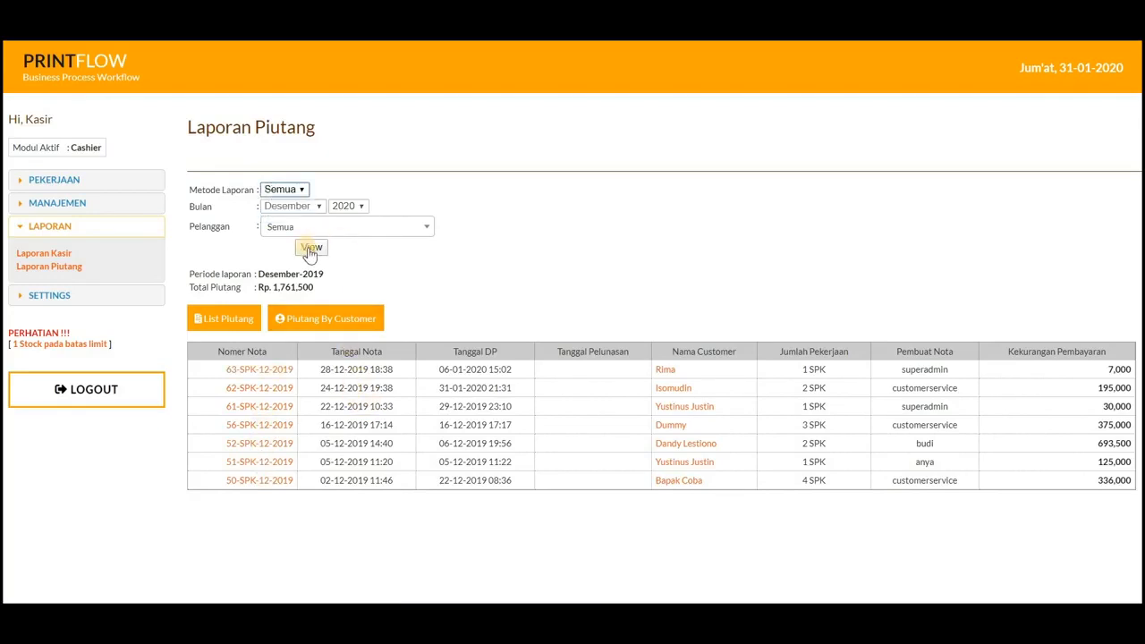
{"action": "left_click", "coordinate": [311, 247]}
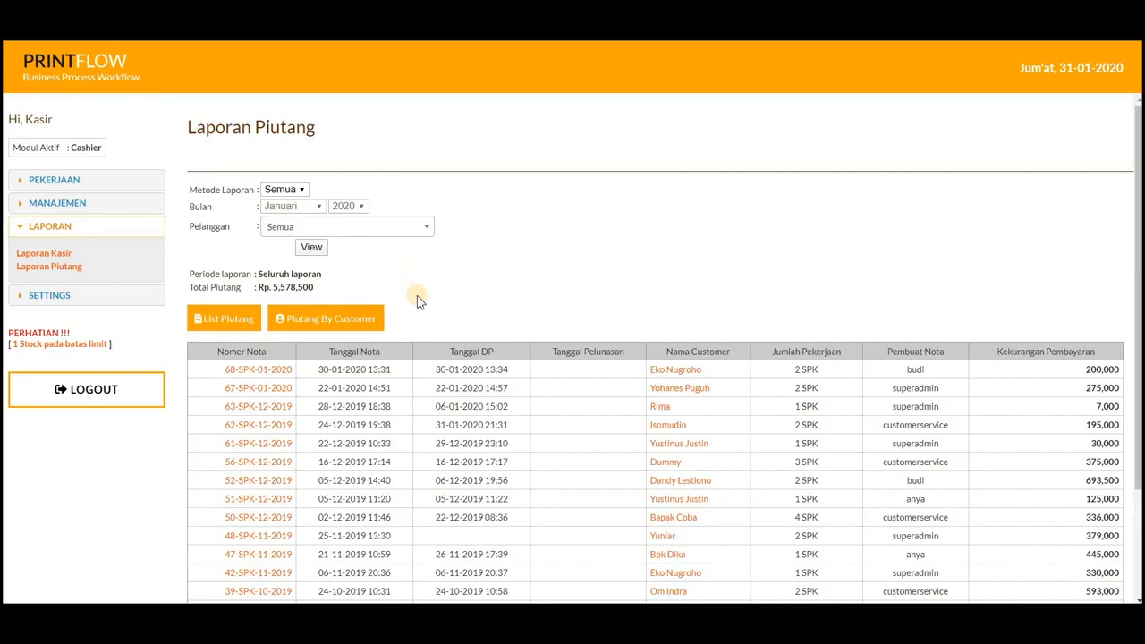
Step: Group the receivables by customer, examine Dummy's note count and amount, and list that customer's outstanding notes
{"action": "left_click", "coordinate": [338, 319]}
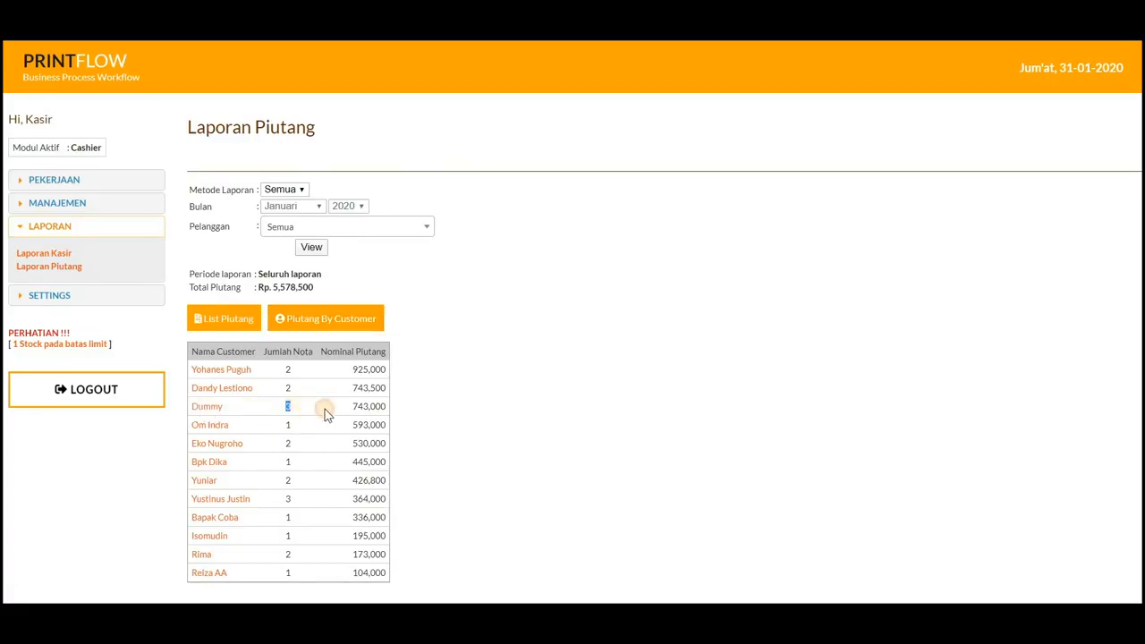
{"action": "left_click_drag", "start_coordinate": [352, 412], "coordinate": [383, 407]}
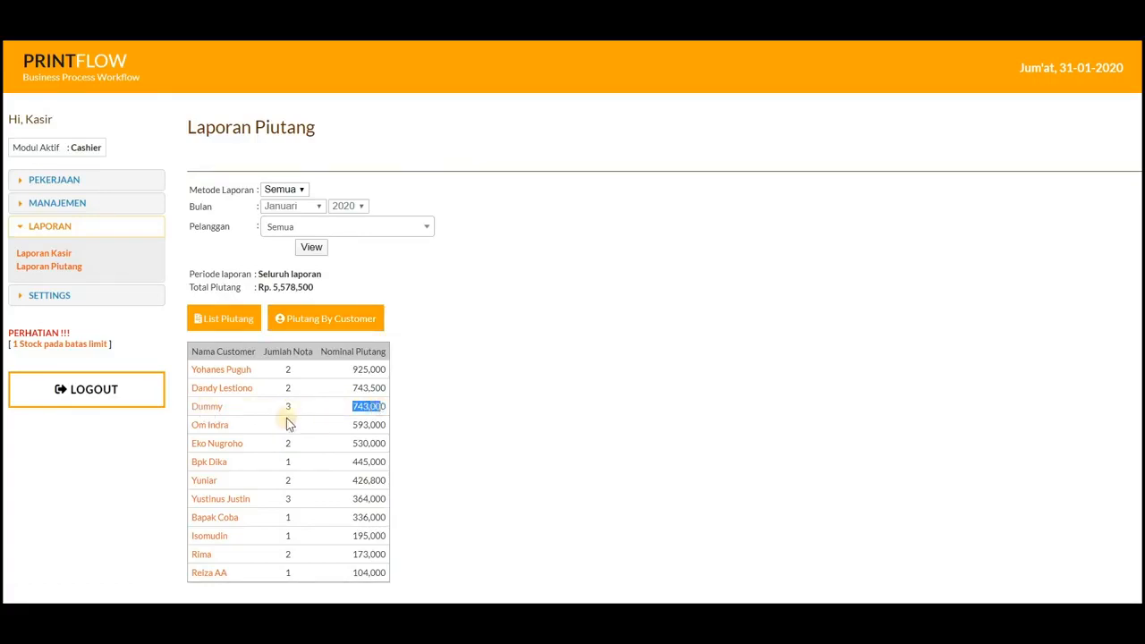
{"action": "left_click", "coordinate": [211, 411]}
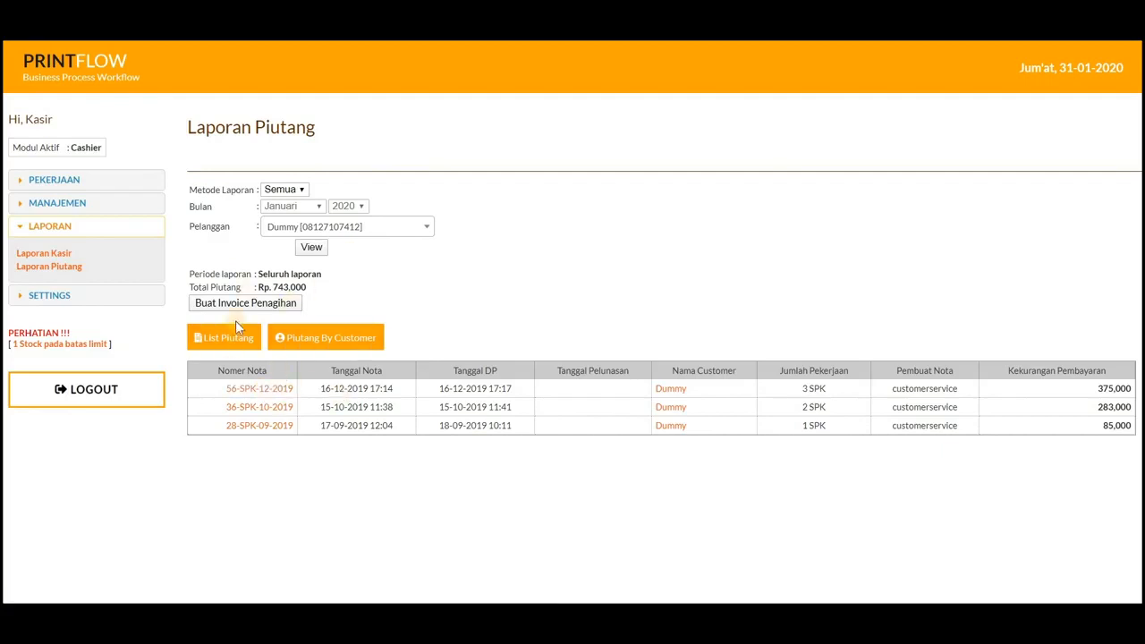
Step: Check Dummy's December 2019 note and preview the billing invoice (Invoice Penagihan) for the outstanding notes, without saving it
{"action": "left_click", "coordinate": [257, 391]}
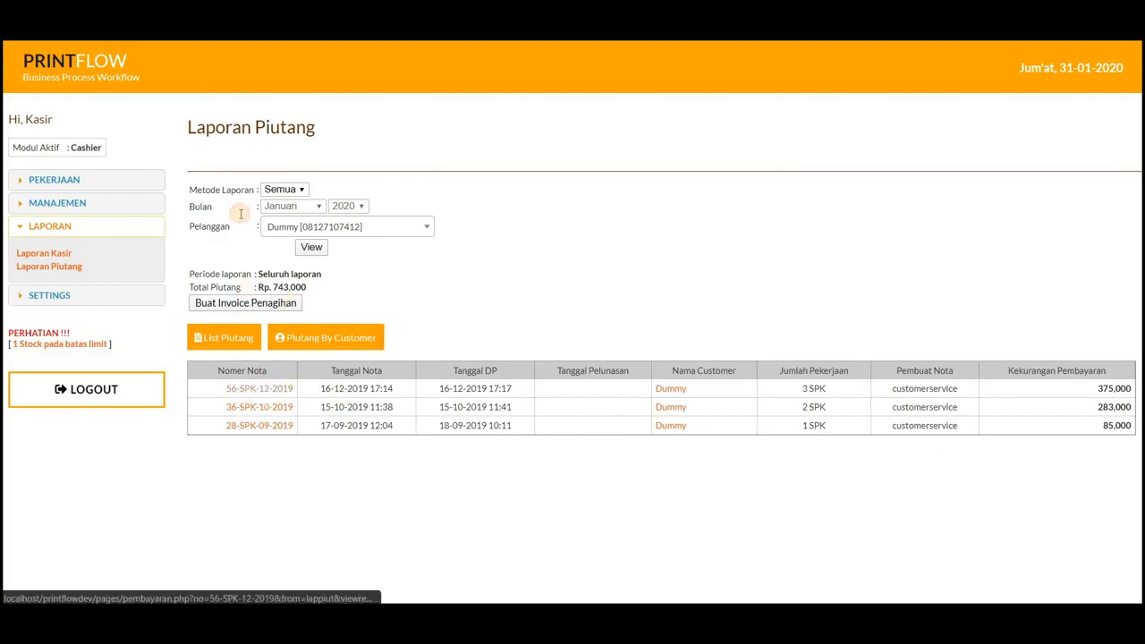
{"action": "left_click", "coordinate": [262, 174]}
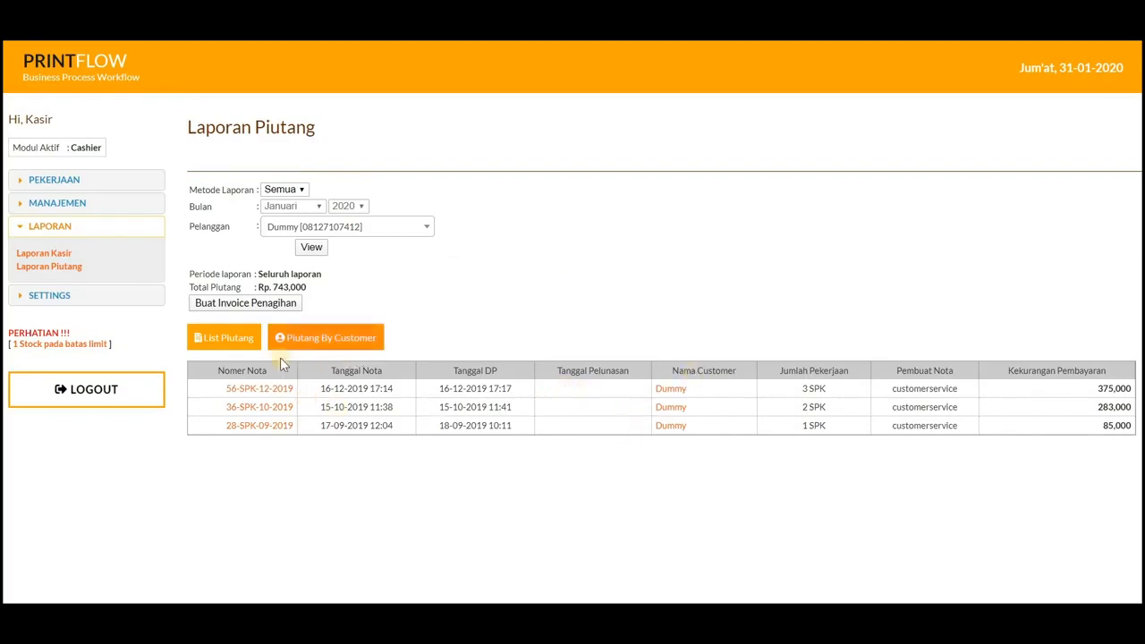
{"action": "left_click", "coordinate": [240, 305]}
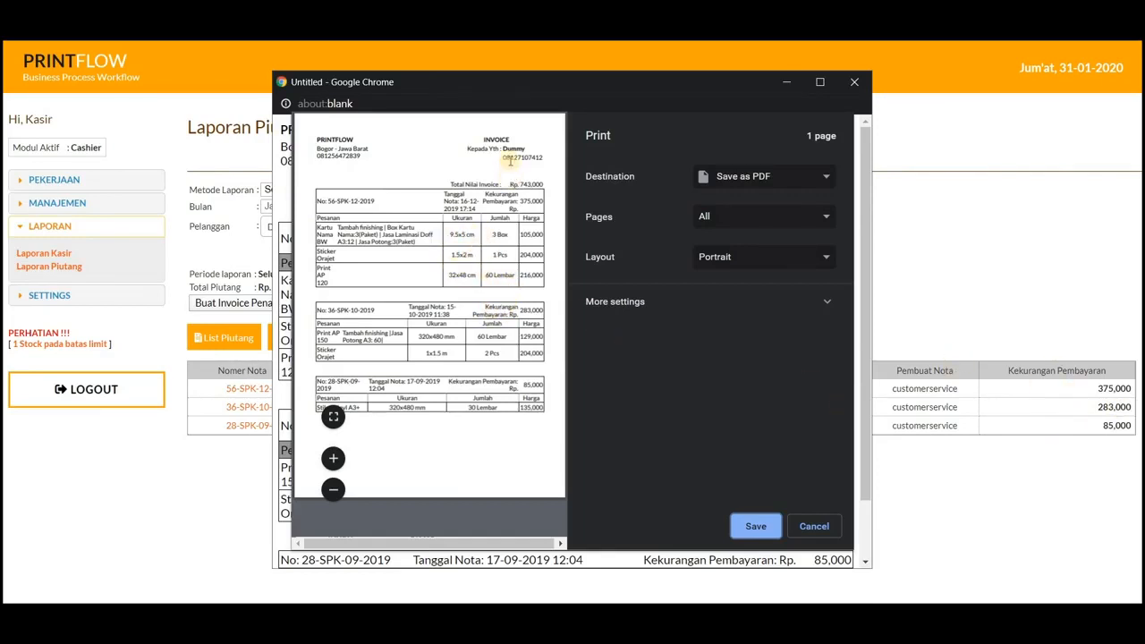
{"action": "left_click", "coordinate": [809, 525]}
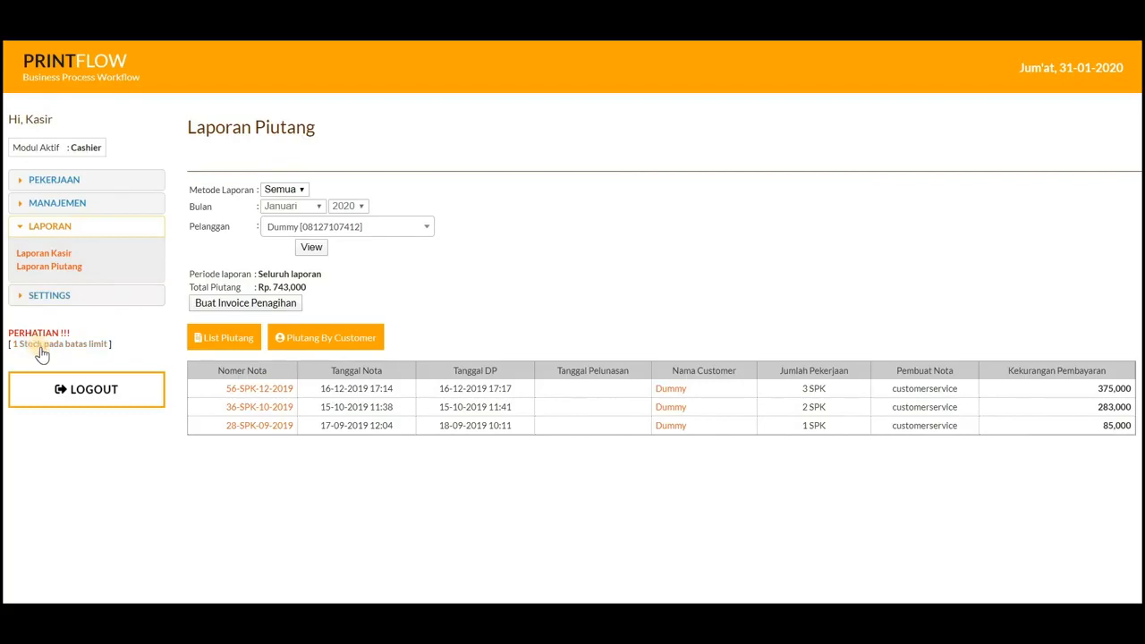
Step: Open the list of notes and work orders (List Nota & SPK) in the Pekerjaan section
{"action": "left_click", "coordinate": [51, 203]}
{"action": "left_click", "coordinate": [56, 184]}
{"action": "left_click", "coordinate": [57, 208]}
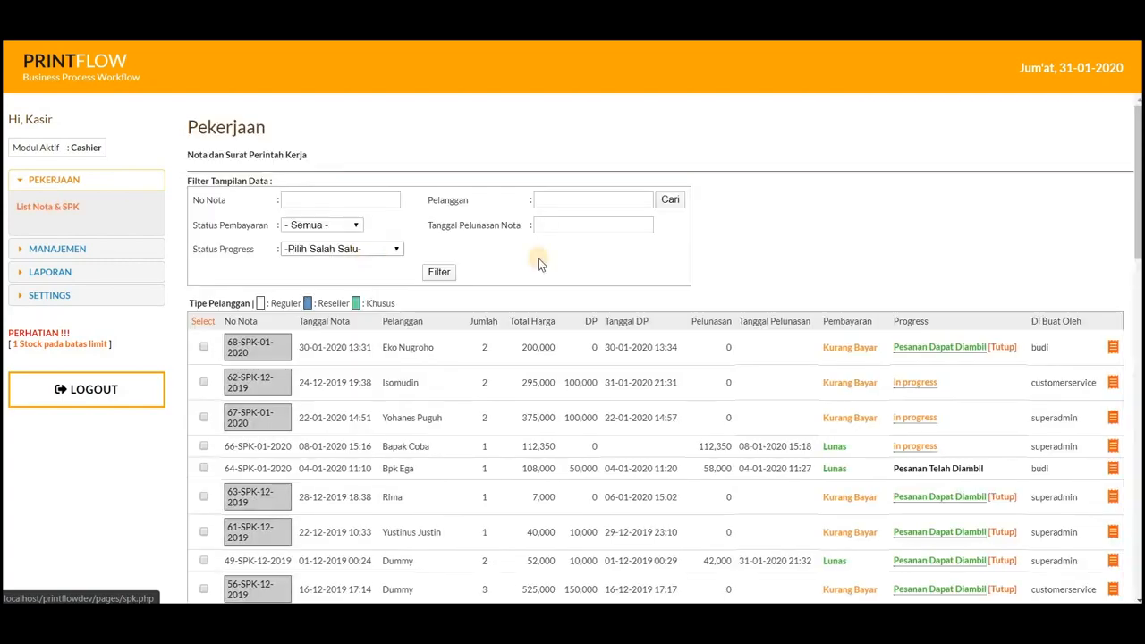